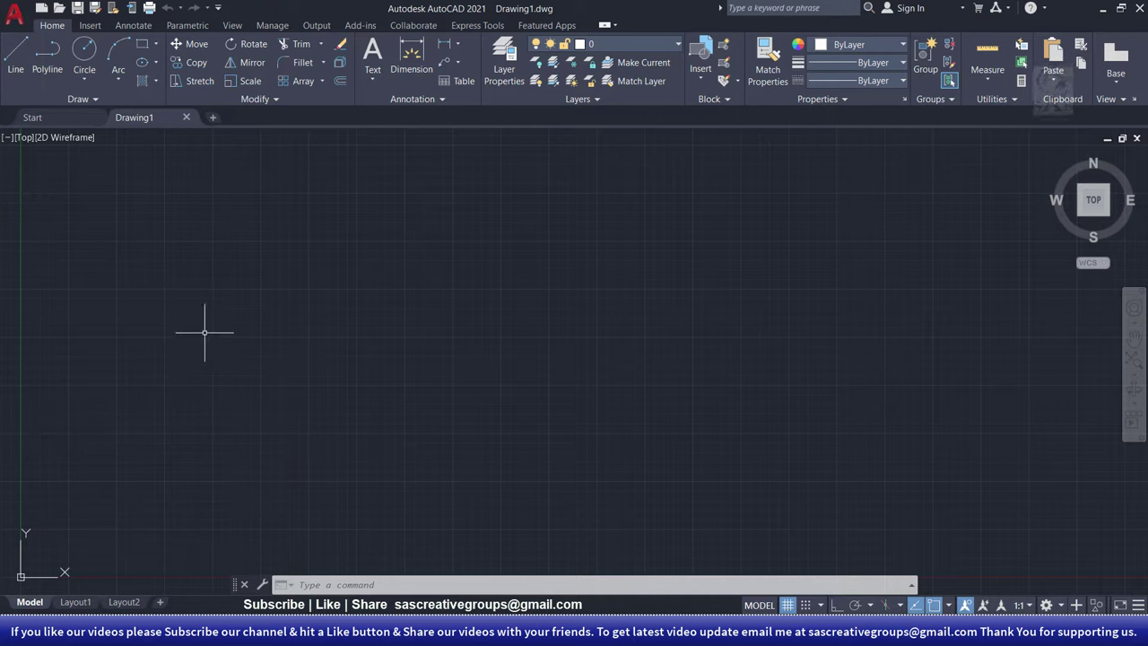
# Step: Draw one line from a lower-left point up to an upper-right point, ending after one segment
pyautogui.click(16, 80)
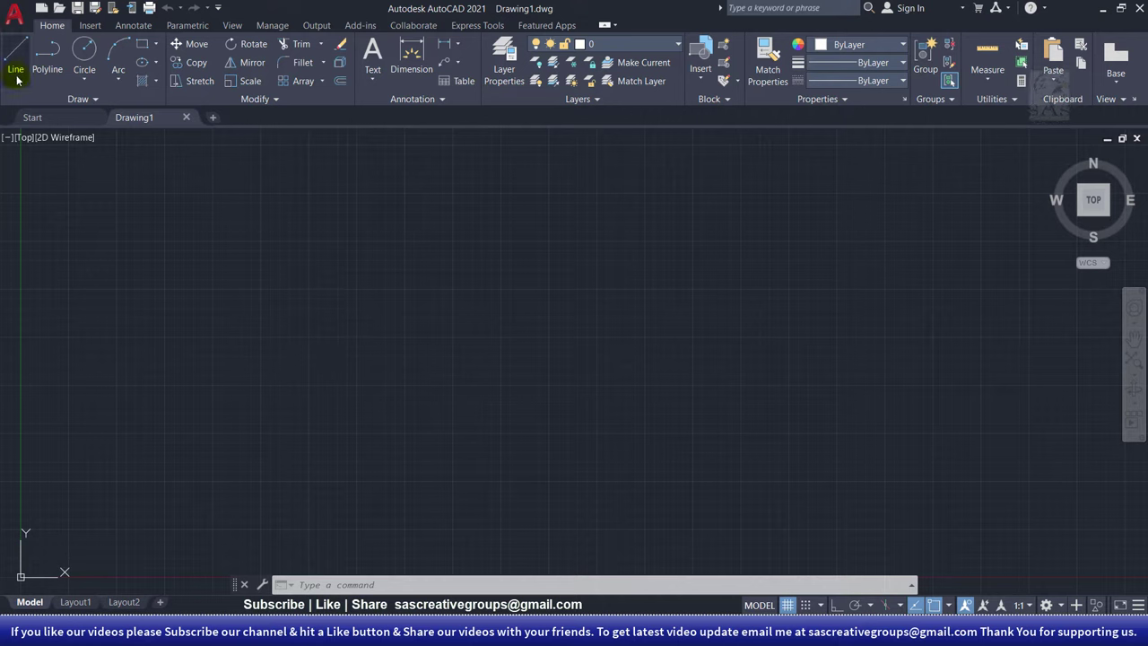
pyautogui.click(16, 76)
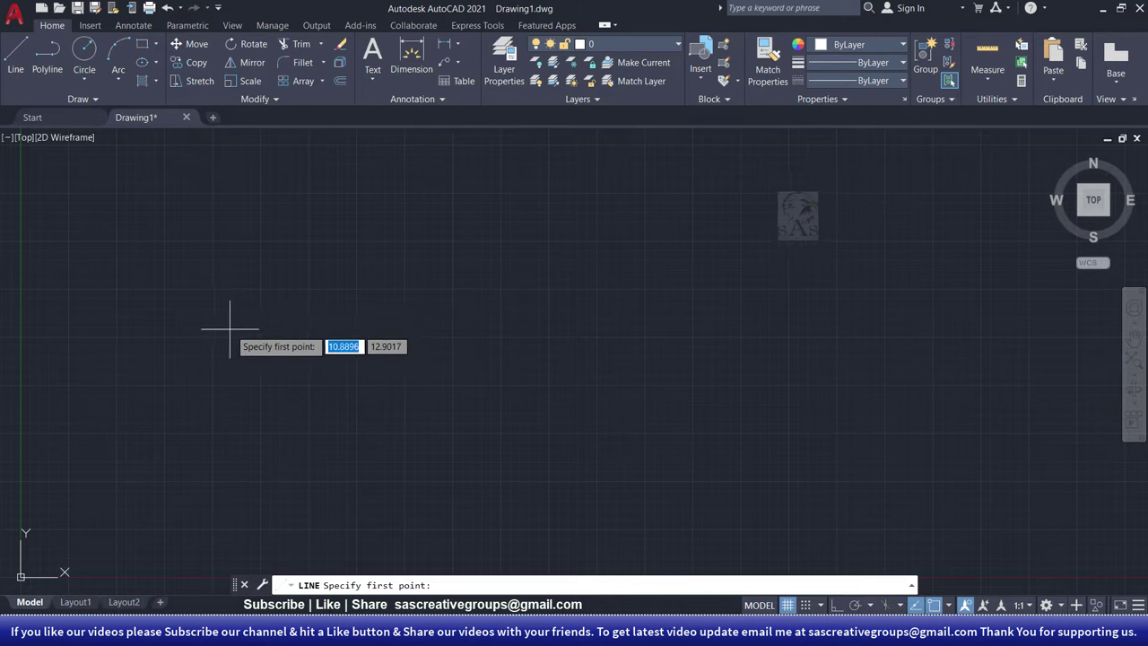
pyautogui.click(234, 331)
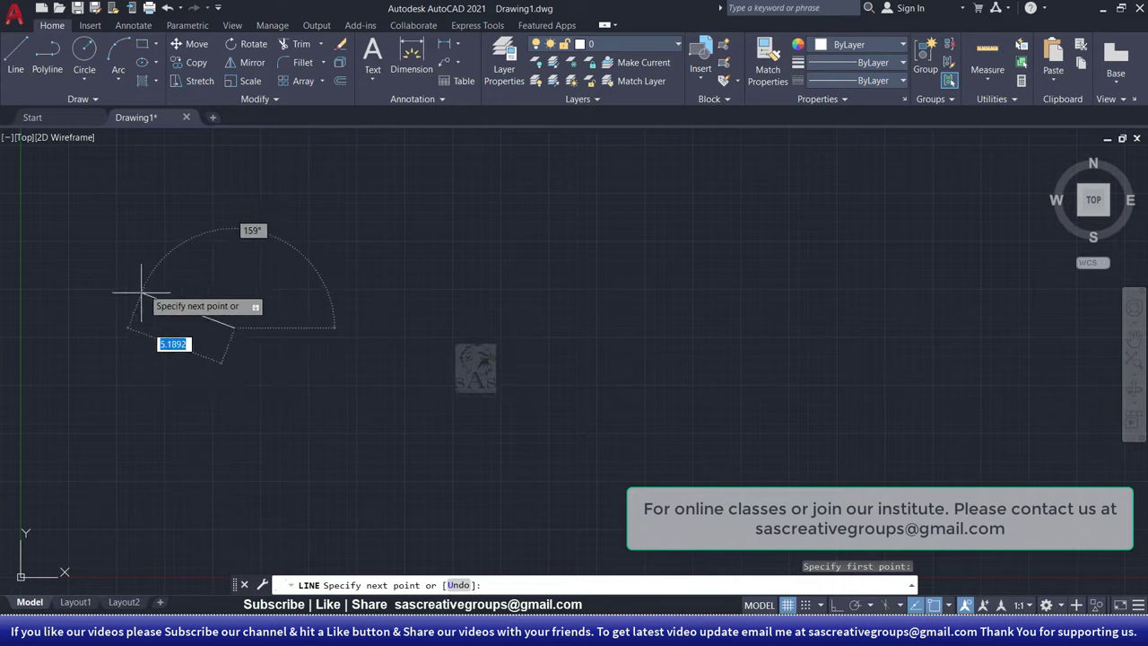
pyautogui.click(428, 208)
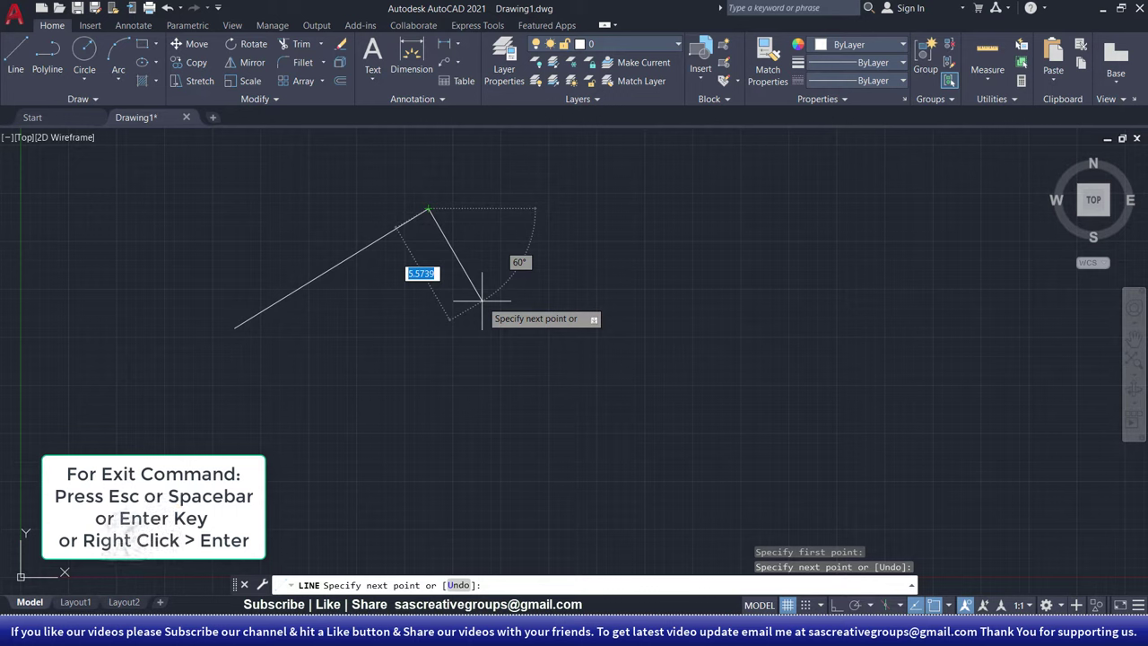
pyautogui.rightClick(482, 306)
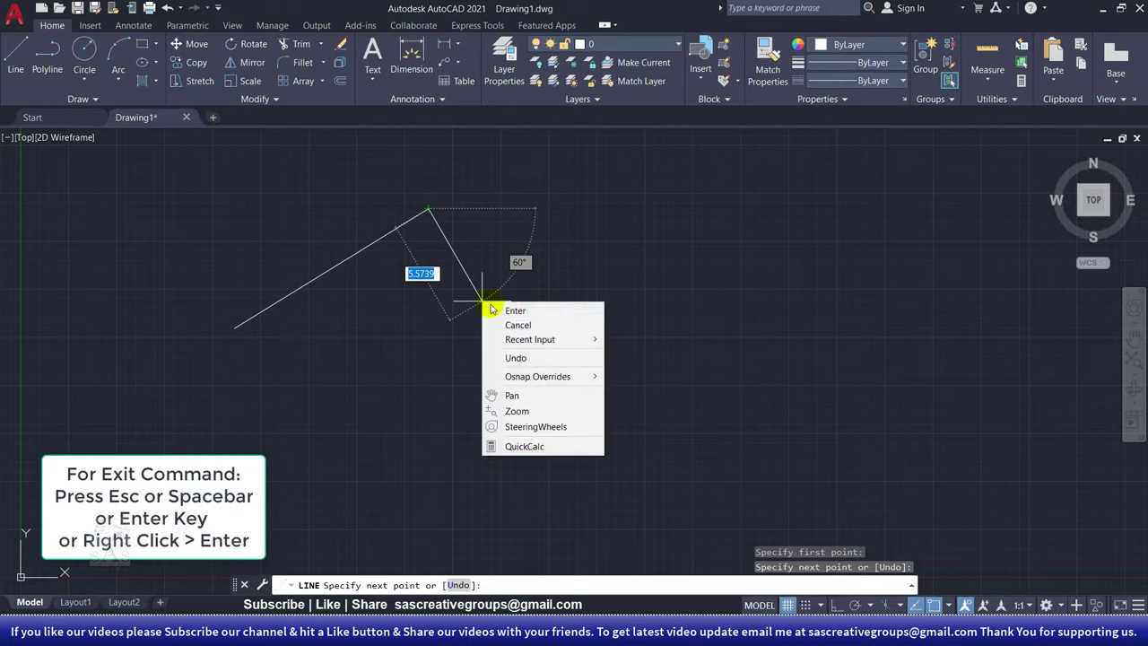
pyautogui.click(513, 311)
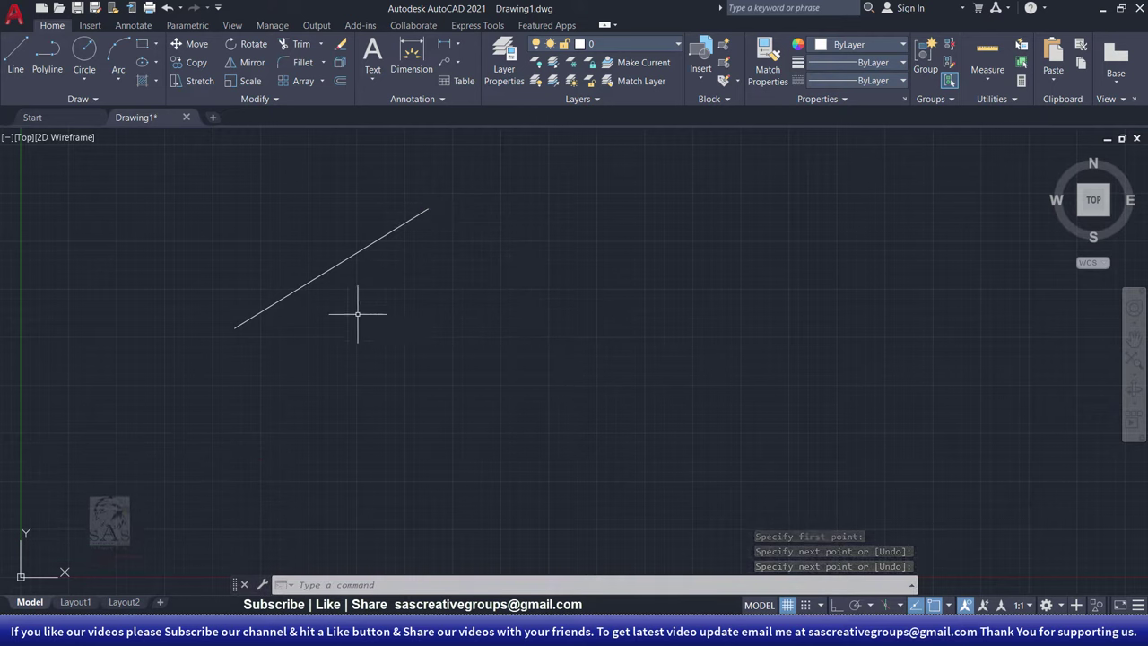
# Step: Select the angled line with a crossing window, redoing the first attempt
pyautogui.click(378, 199)
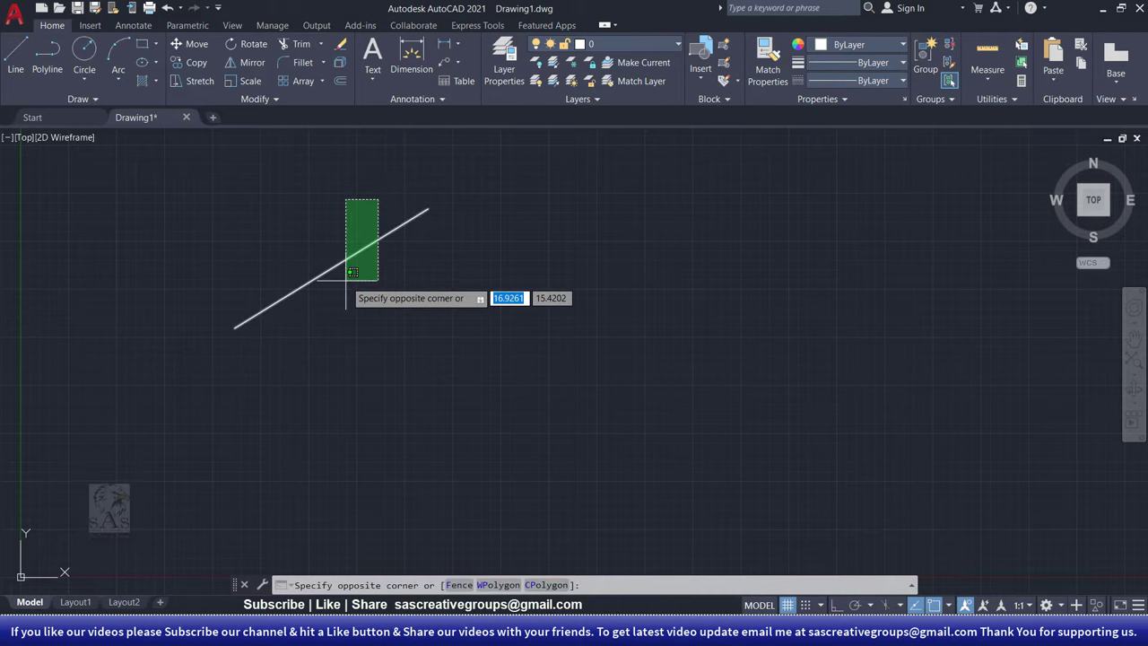
pyautogui.press('Escape')
pyautogui.click(378, 207)
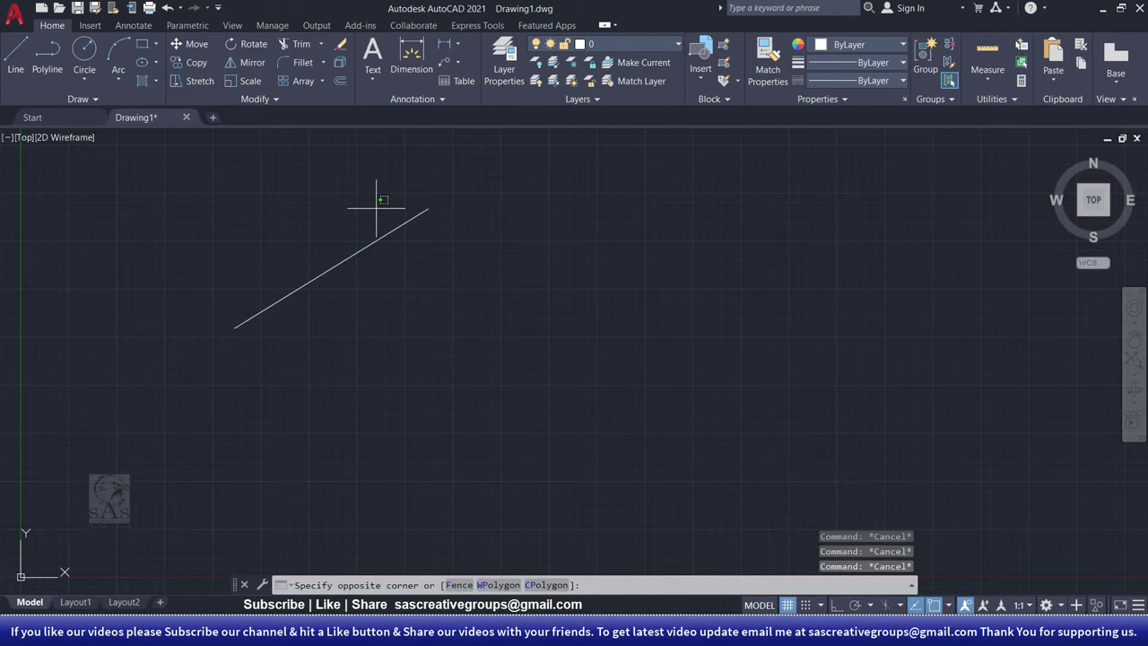
pyautogui.click(356, 270)
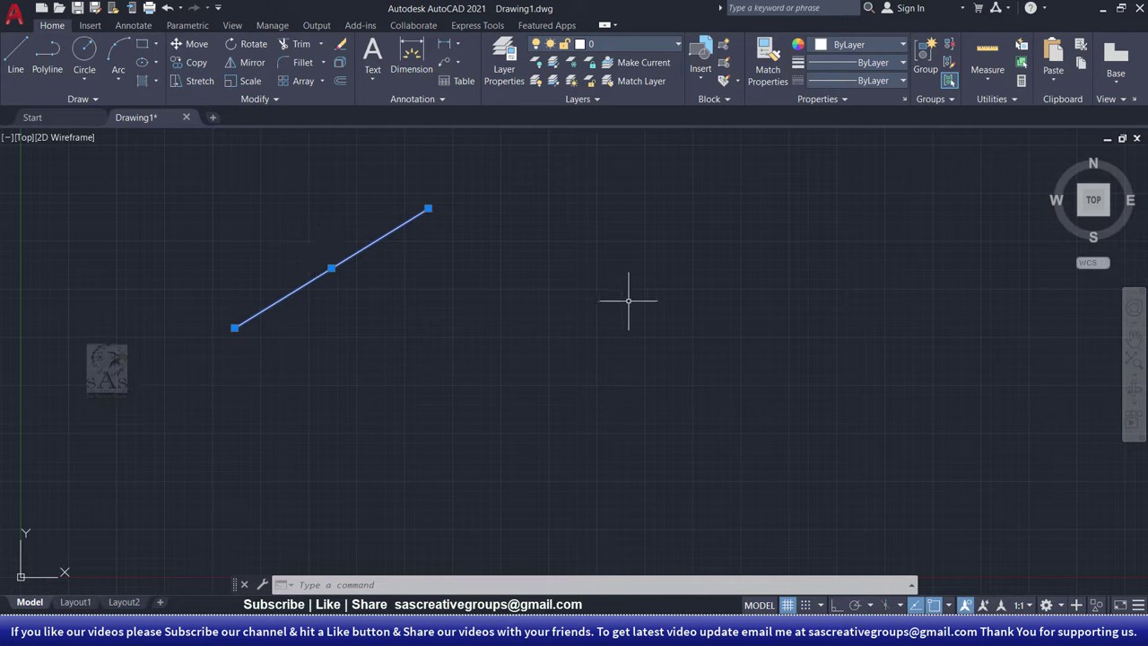
# Step: Move the line down-right by its midpoint grip, then drag endpoint grips so it slopes downward
pyautogui.click(331, 268)
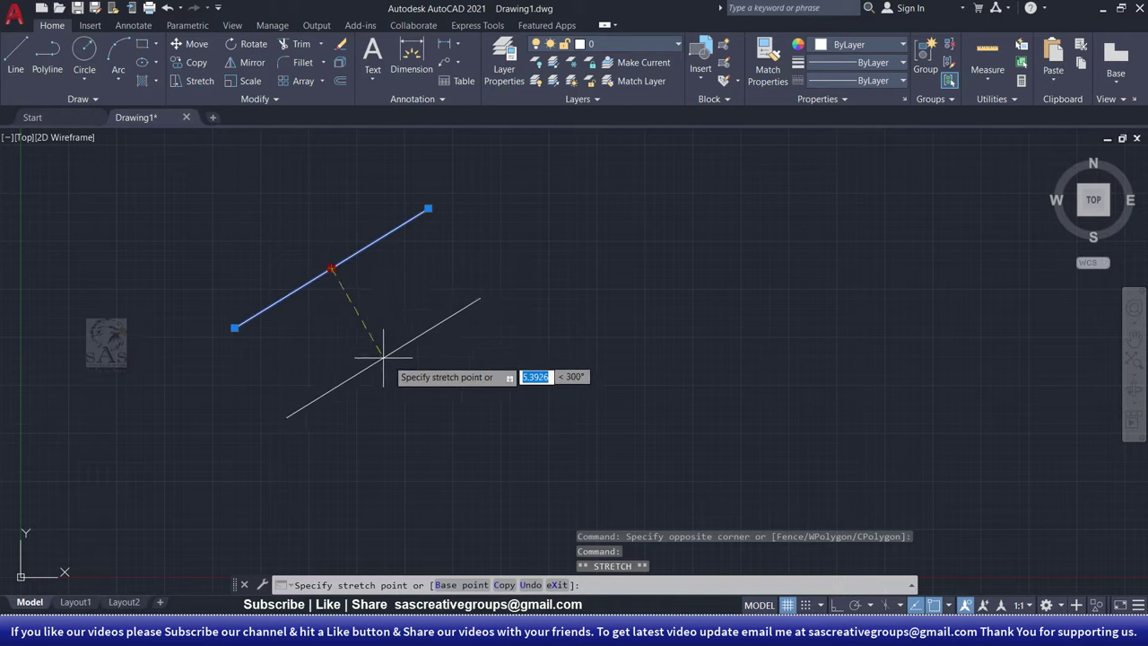
pyautogui.click(470, 318)
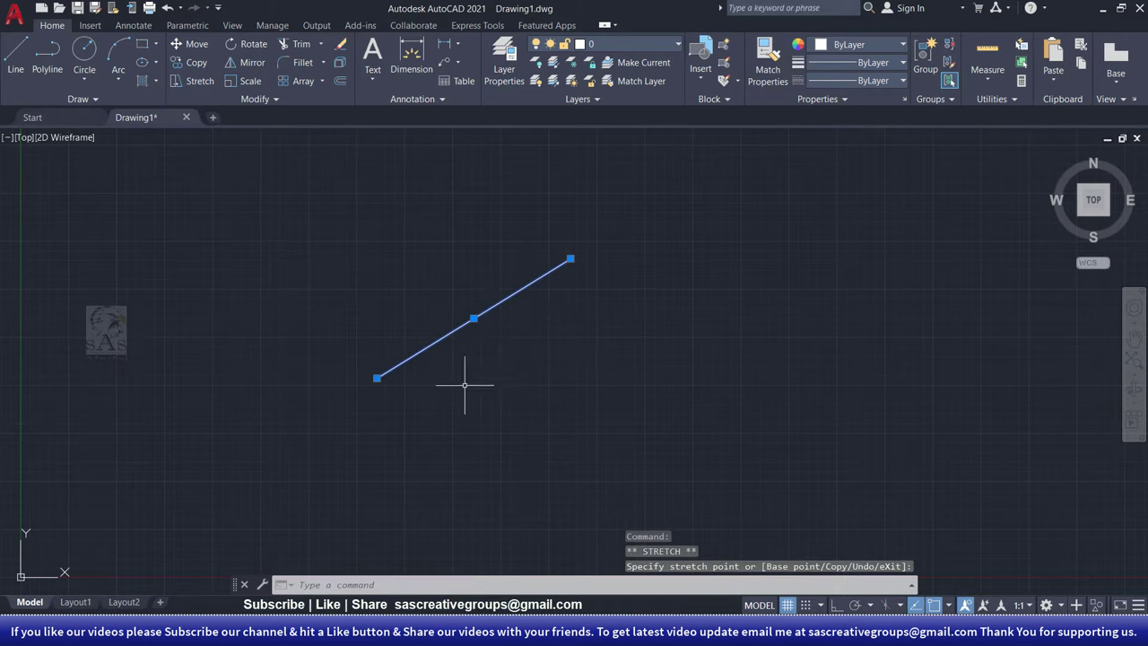
pyautogui.click(570, 259)
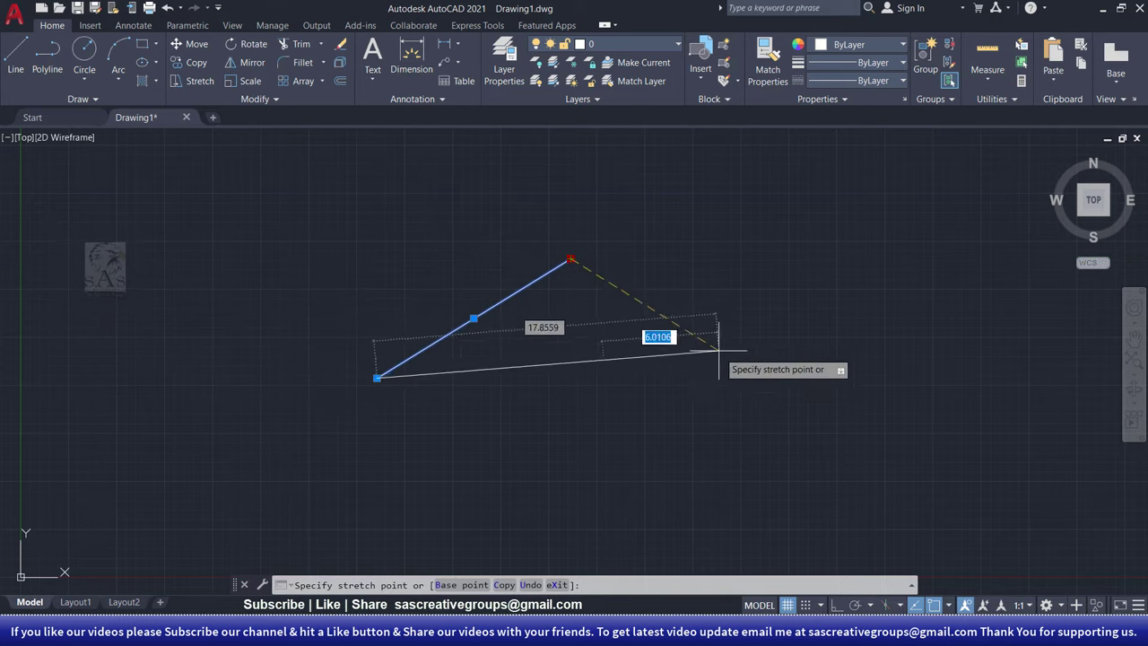
pyautogui.click(738, 375)
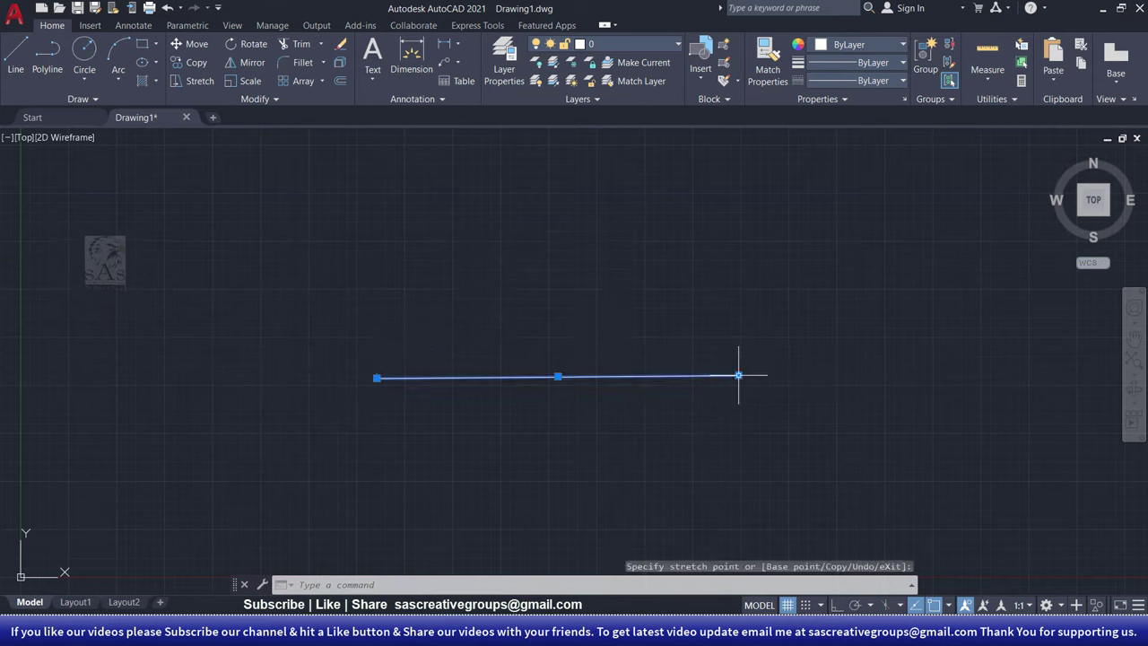
pyautogui.click(376, 378)
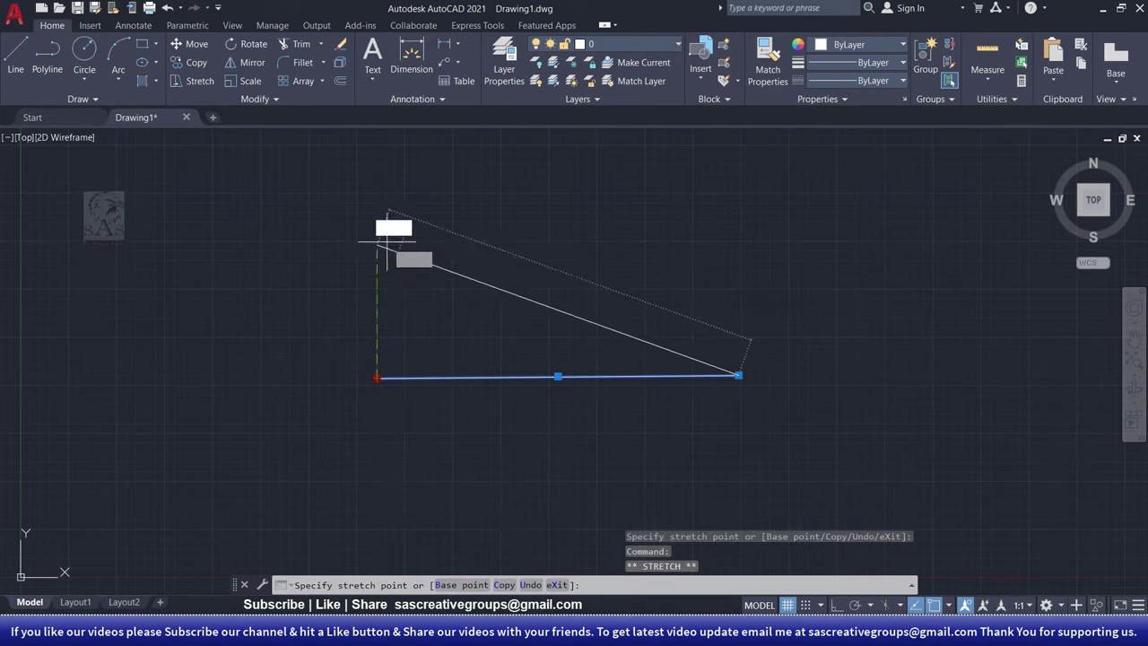
pyautogui.click(414, 216)
# Step: Recentre the view on the reshaped line and deselect it
pyautogui.moveTo(597, 341); pyautogui.dragTo(336, 353, button='middle')
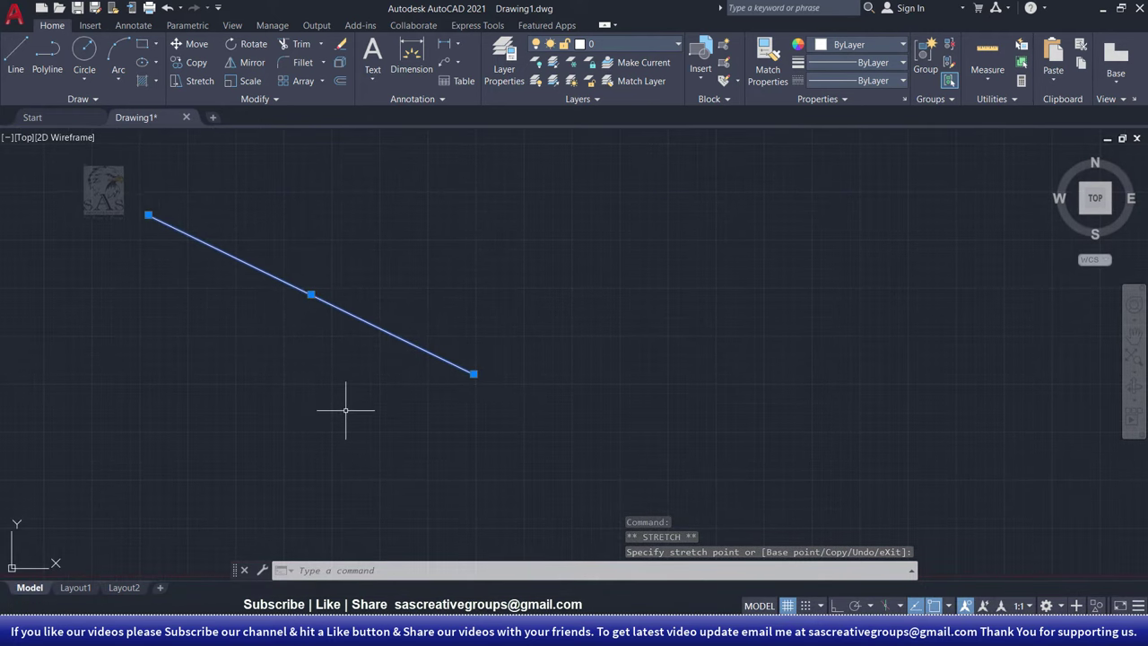
pyautogui.scroll(-2, 473, 389)
pyautogui.moveTo(530, 392); pyautogui.dragTo(463, 385, button='middle')
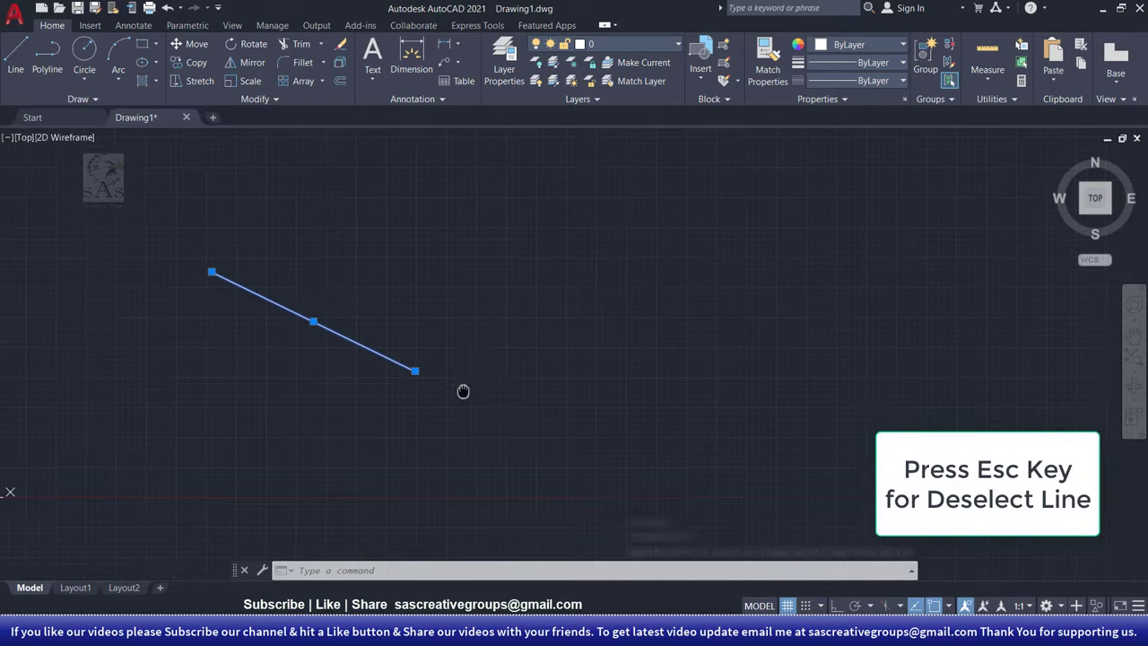
pyautogui.press('Escape')
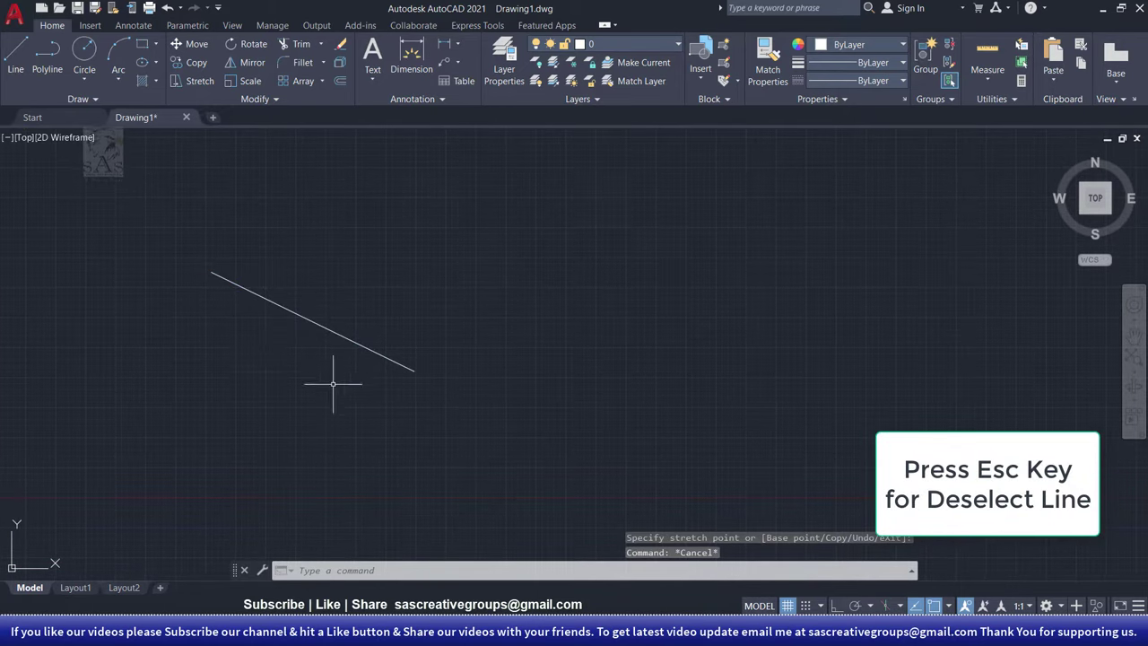
pyautogui.press('Escape')
pyautogui.press('Escape')
pyautogui.moveTo(540, 389); pyautogui.dragTo(407, 384, button='middle')
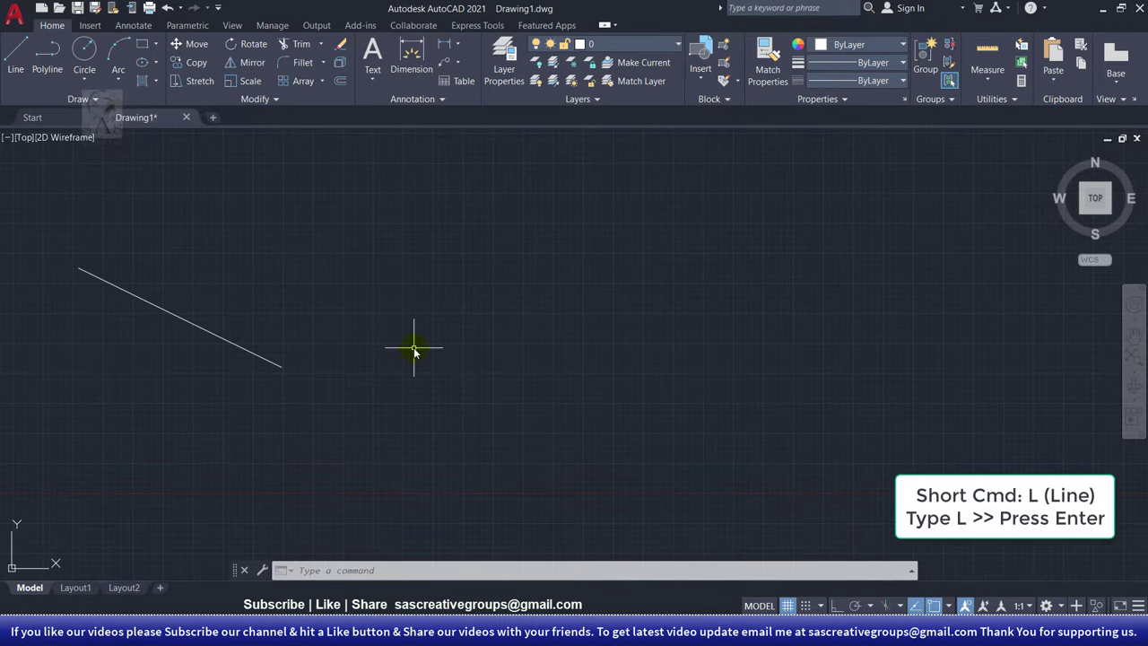
# Step: Draw a 20-unit line rising at 35° beside the first line using L
pyautogui.write('L')
pyautogui.press('Return')
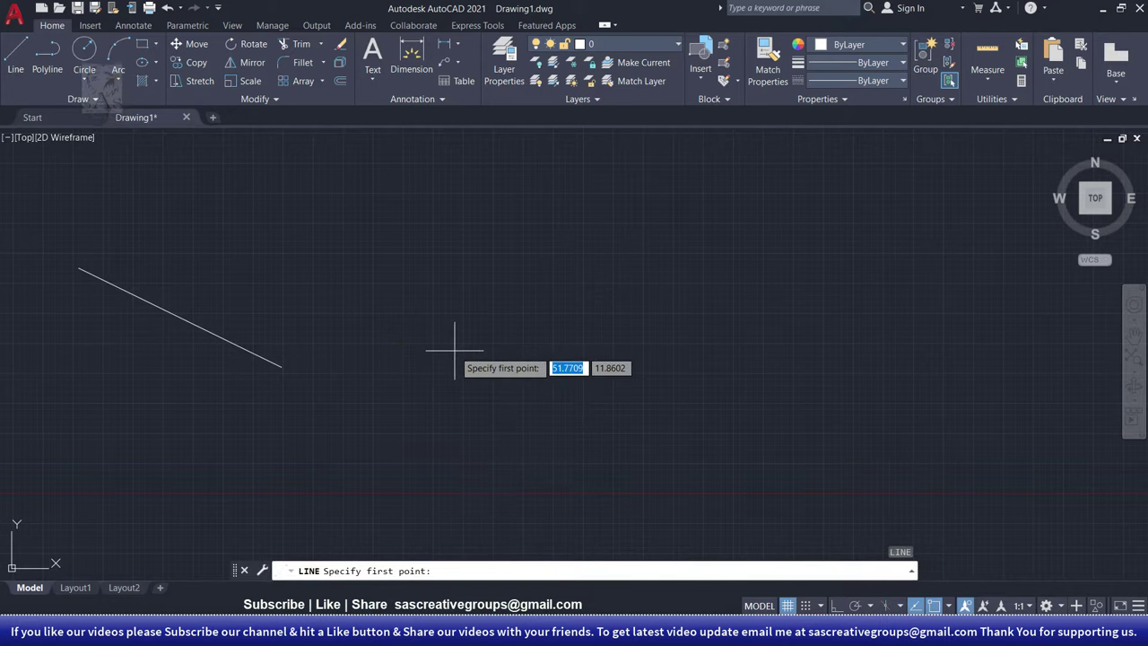
pyautogui.click(477, 340)
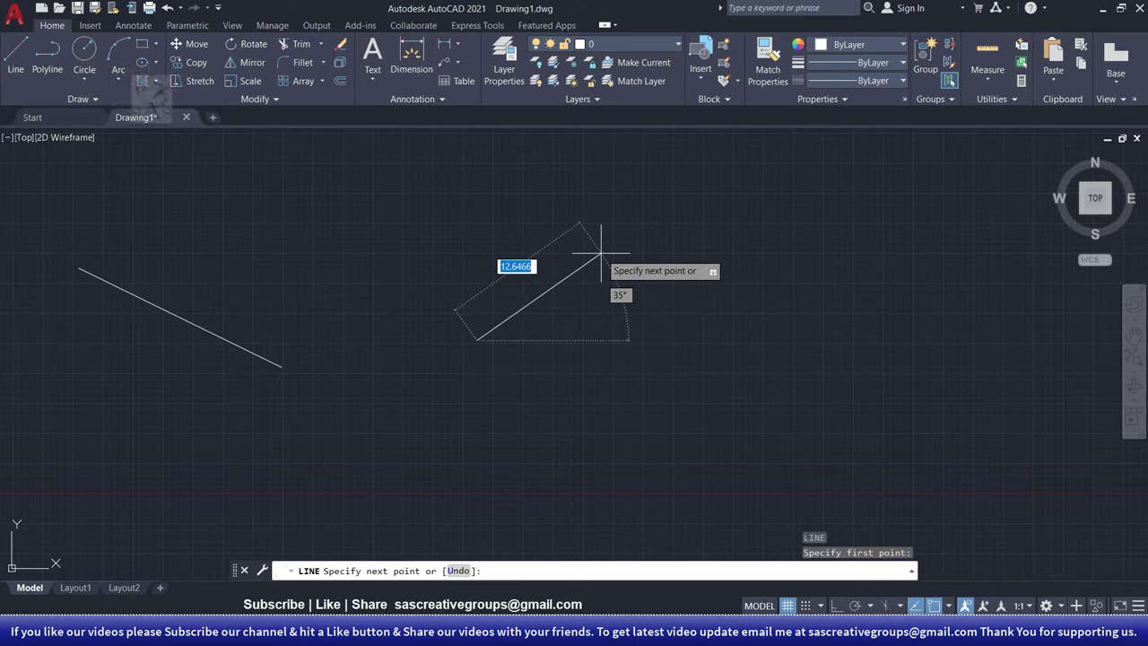
pyautogui.write('20')
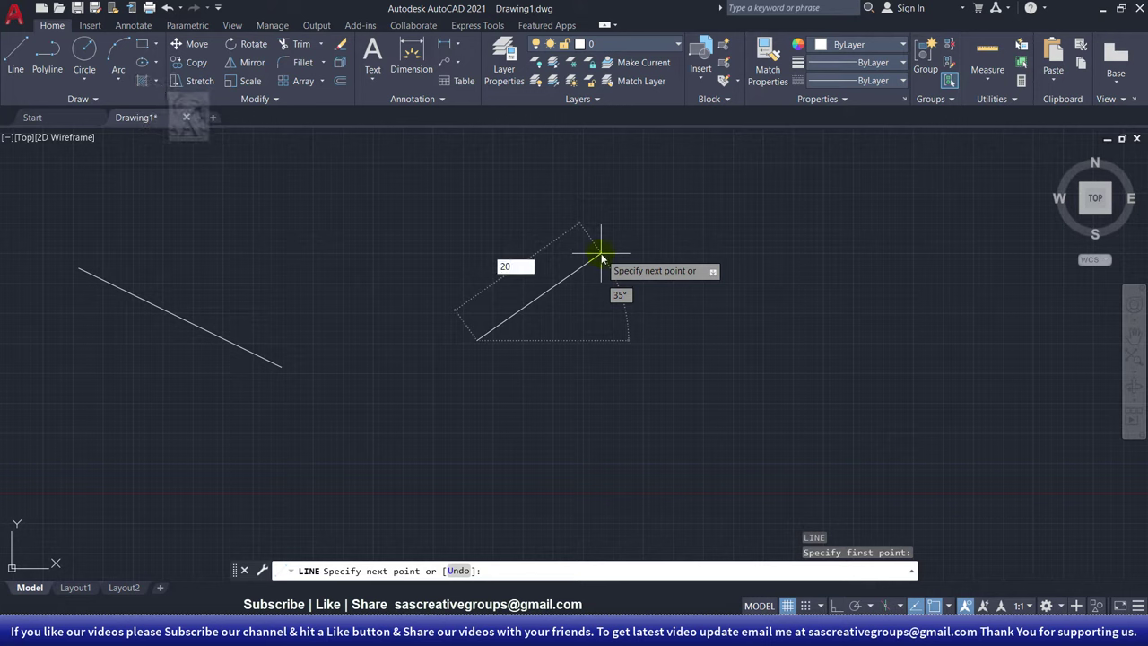
pyautogui.press('Return')
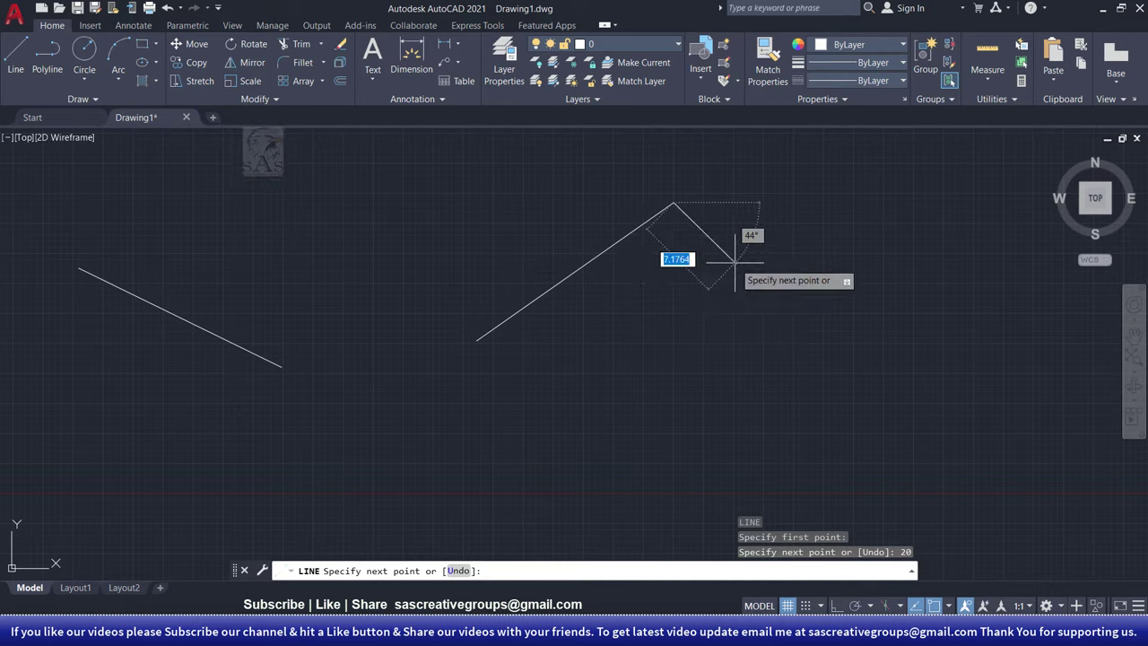
pyautogui.press('Escape')
pyautogui.moveTo(756, 288); pyautogui.dragTo(461, 309, button='middle')
pyautogui.moveTo(671, 305); pyautogui.dragTo(520, 315, button='middle')
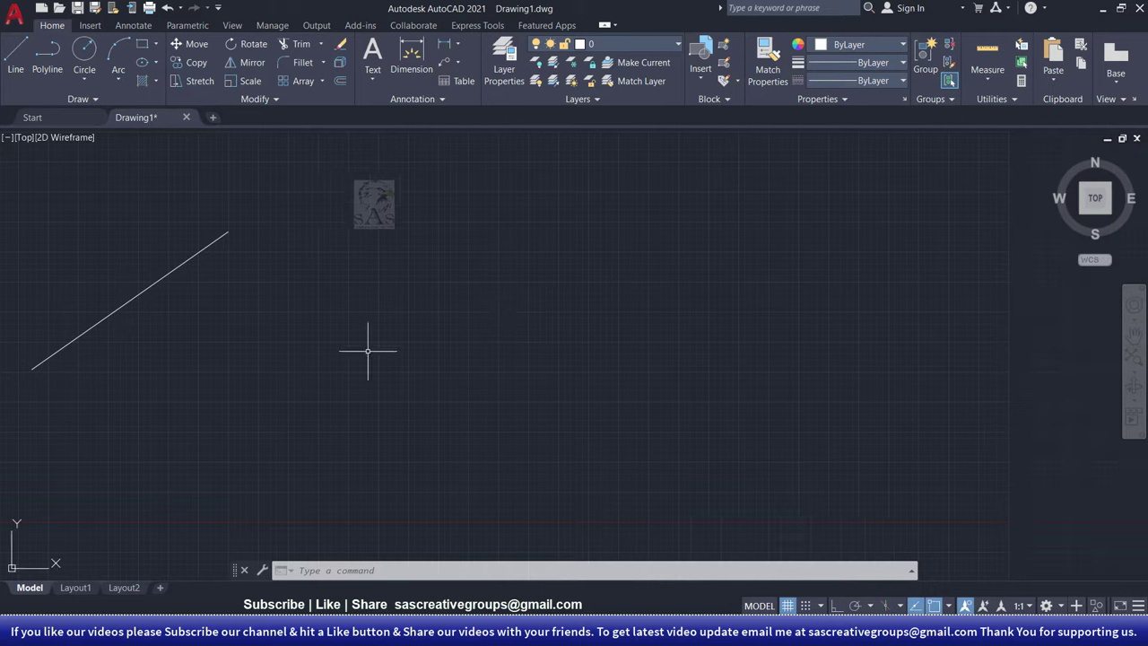
pyautogui.press('Escape')
pyautogui.press('Escape')
pyautogui.press('Escape')
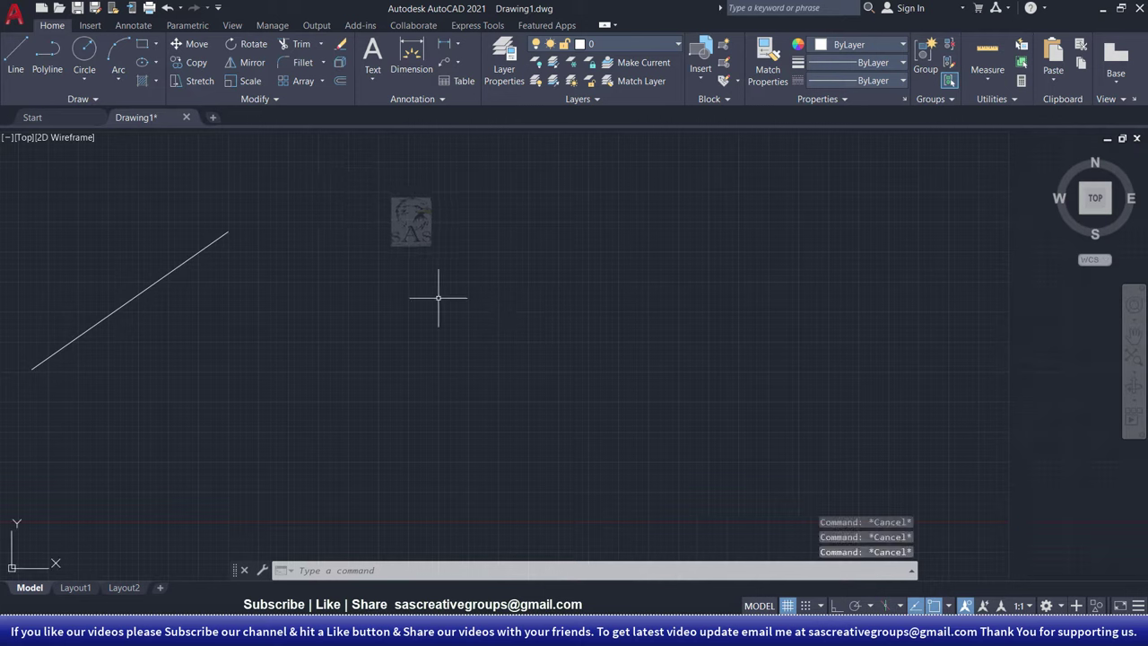
# Step: Draw a 30-unit line at 45° to the right of the 20-unit line
pyautogui.write('l')
pyautogui.press('Return')
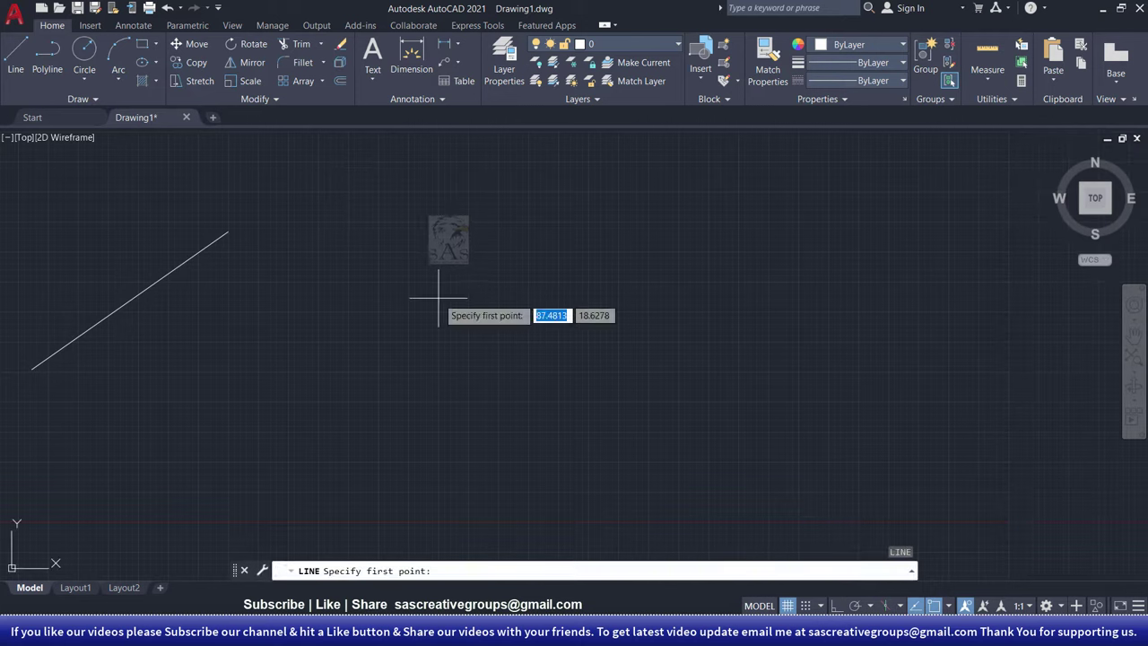
pyautogui.click(365, 403)
pyautogui.write('30')
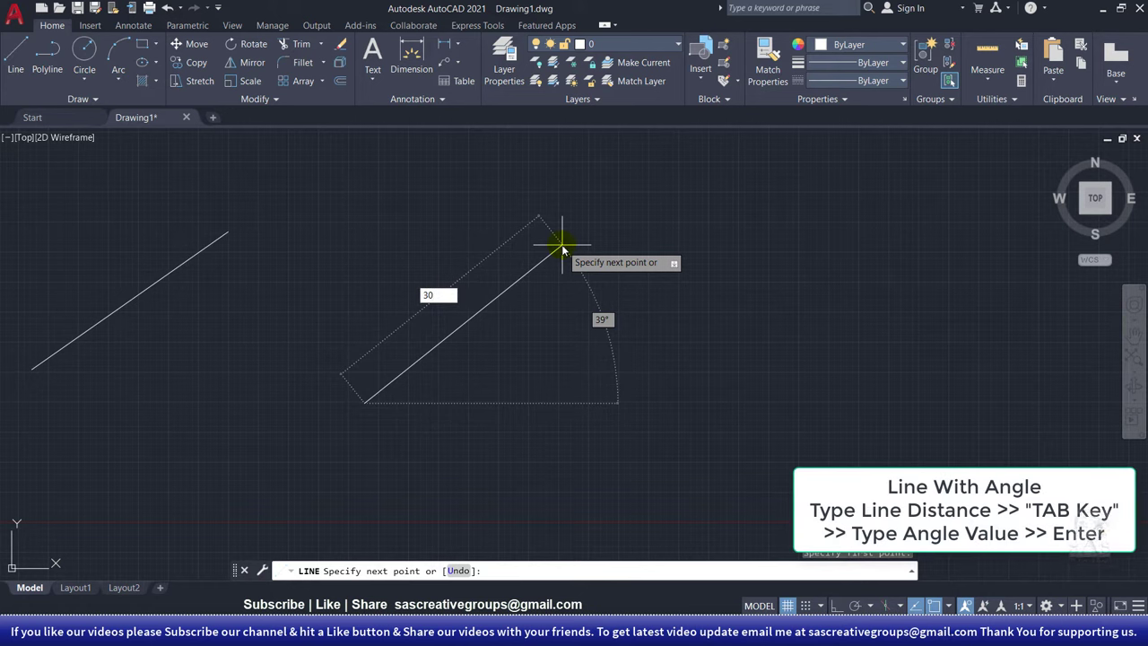
pyautogui.press('Tab')
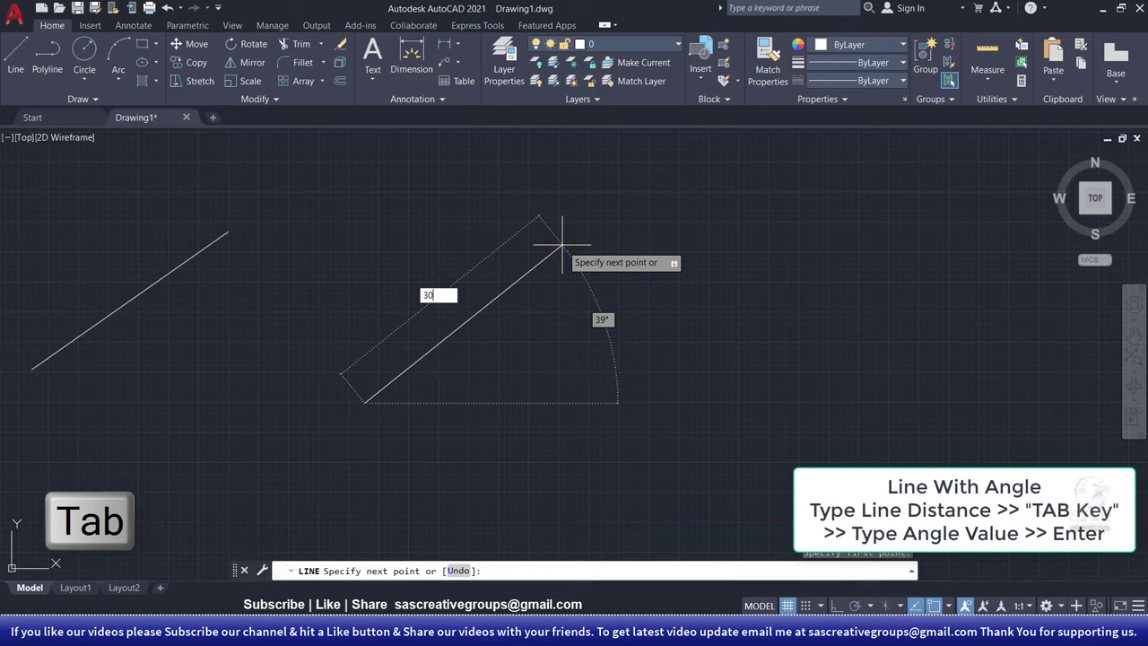
pyautogui.press('Tab')
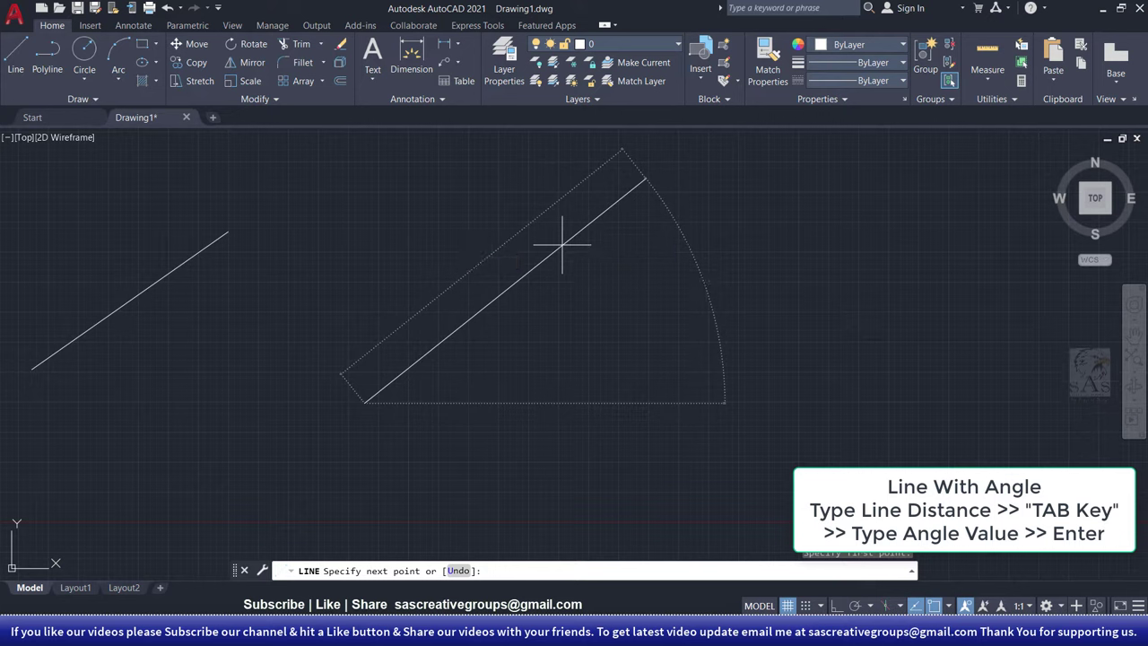
pyautogui.press('Return')
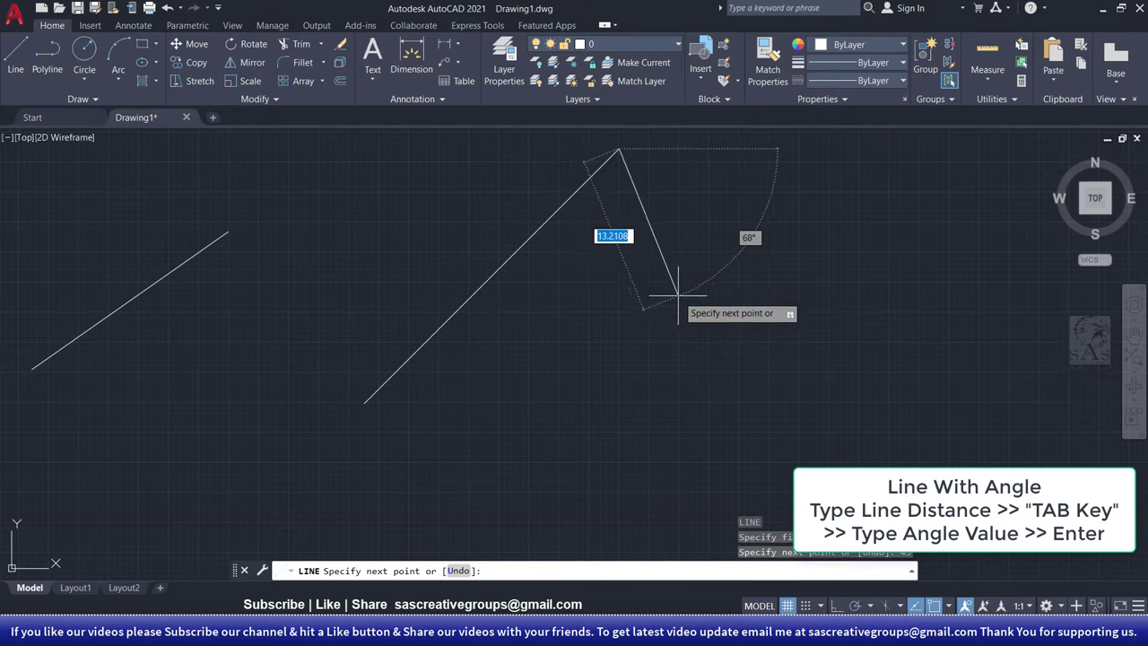
pyautogui.press('Escape')
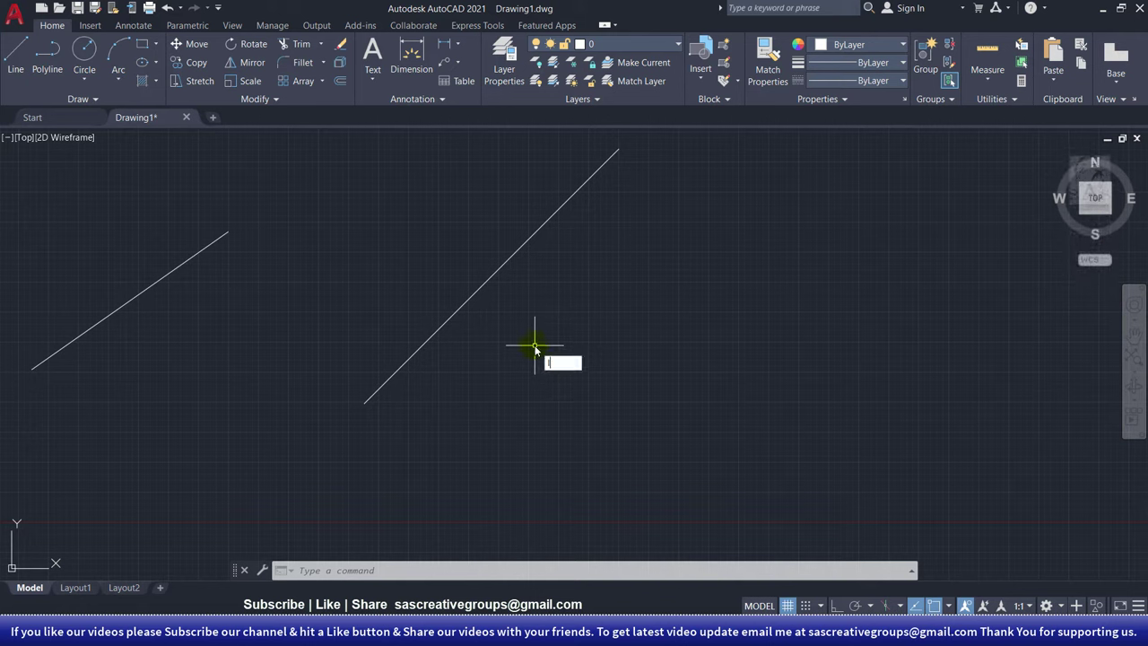
# Step: Draw a horizontal line running right from the 45° line's lower endpoint
pyautogui.press('Return')
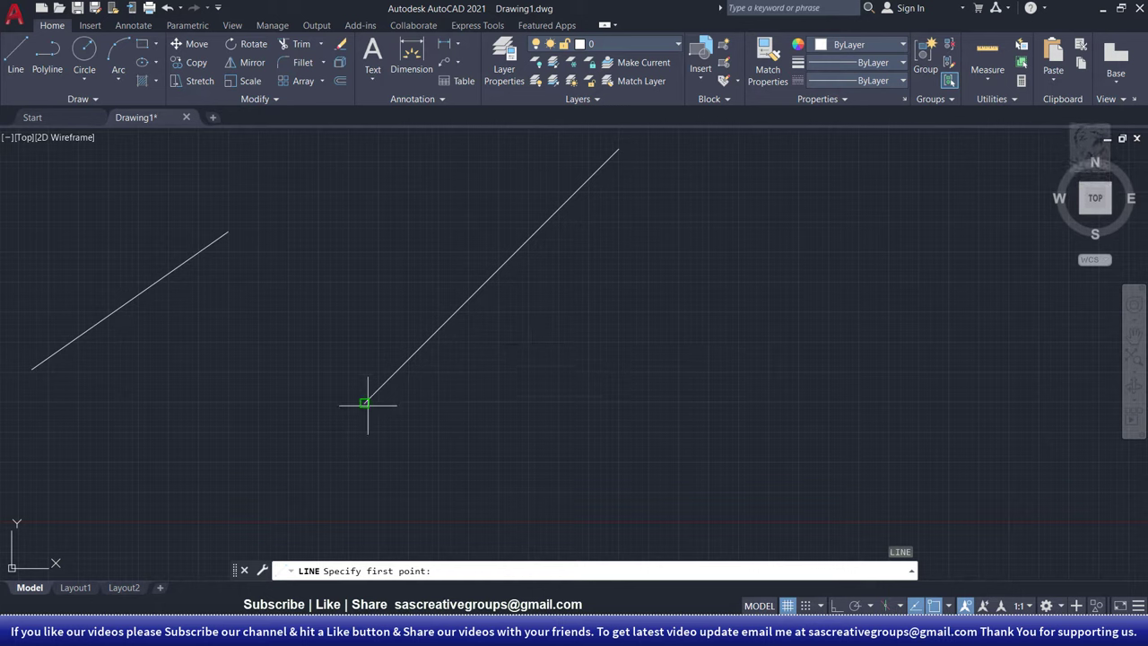
pyautogui.click(365, 402)
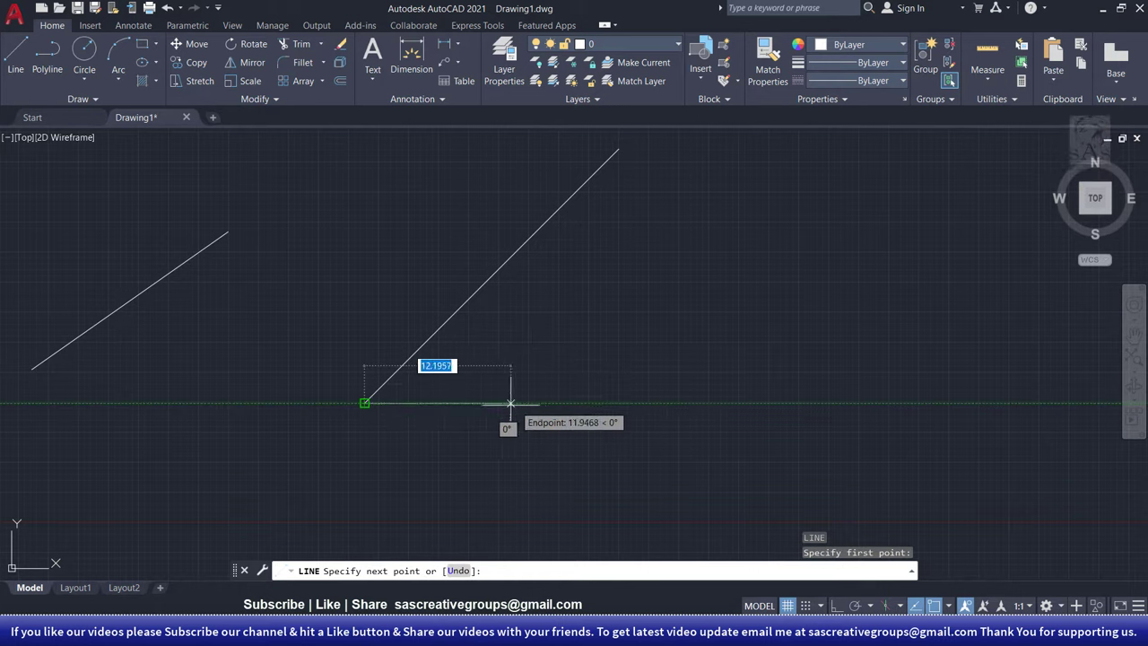
pyautogui.click(654, 403)
pyautogui.rightClick(719, 334)
pyautogui.click(776, 345)
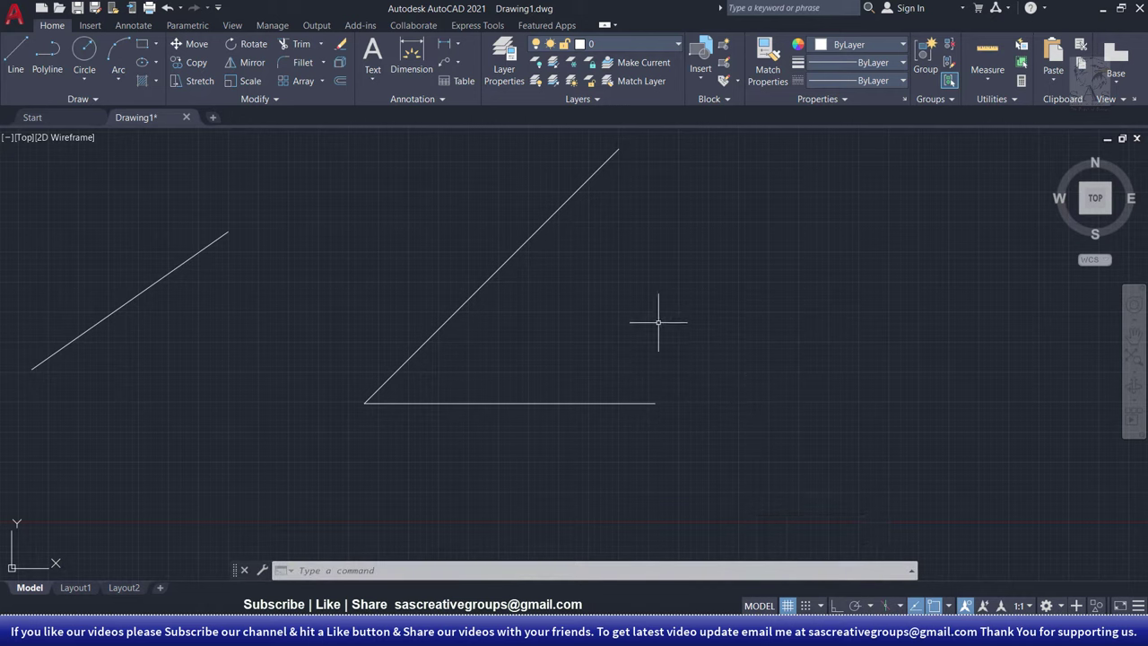
pyautogui.click(997, 80)
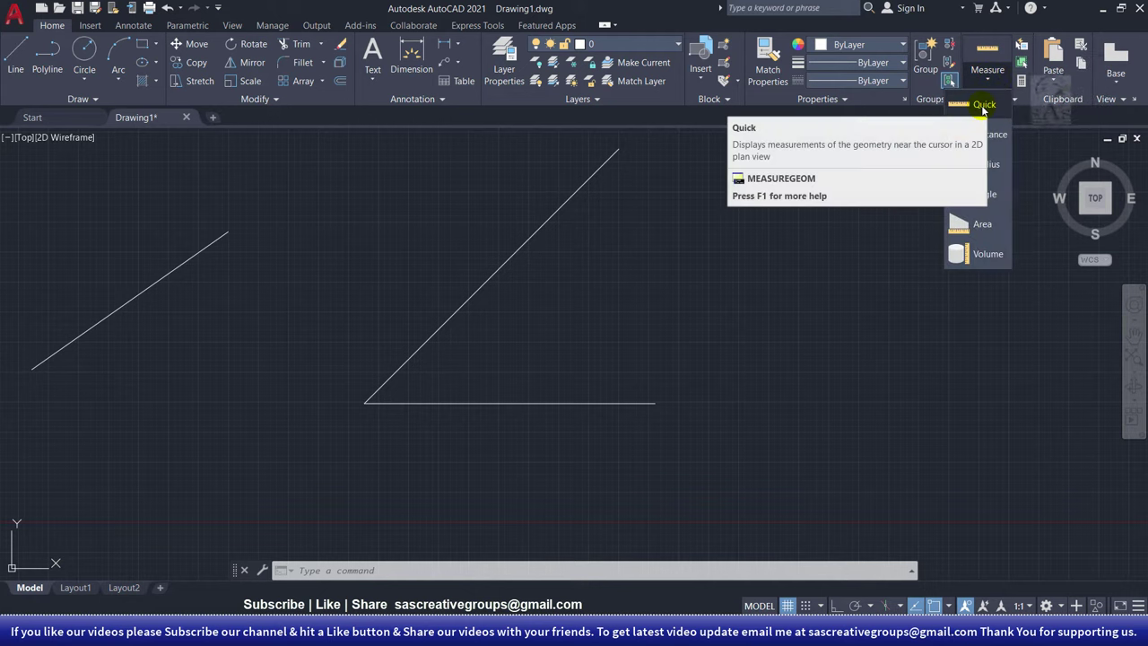
pyautogui.click(982, 106)
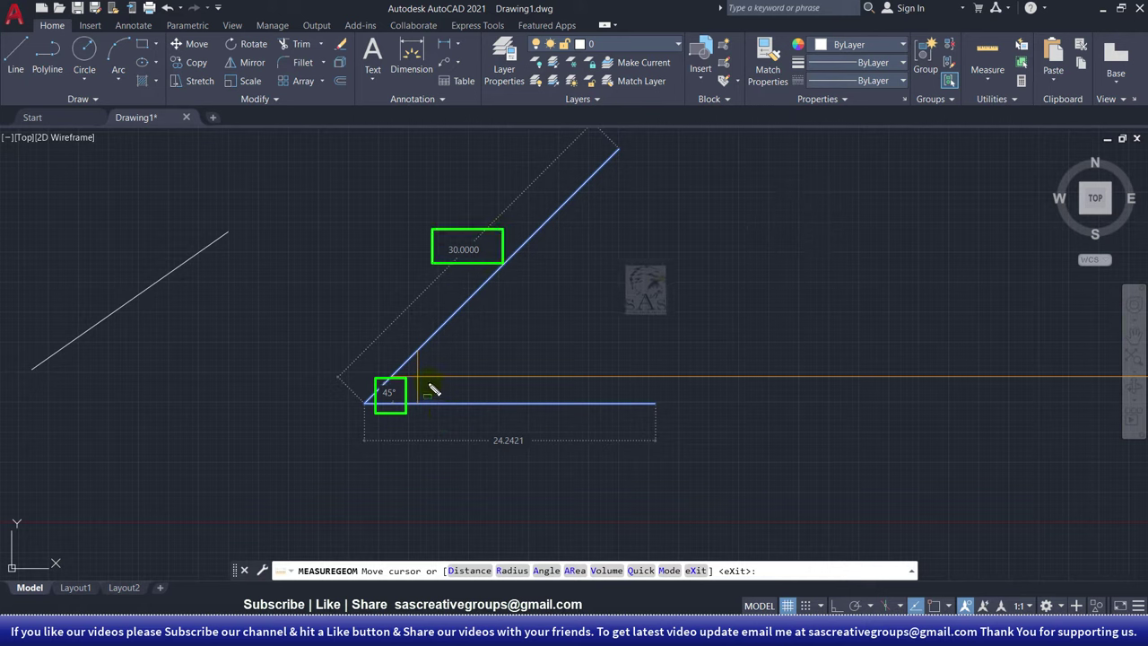
# Step: Draw a zigzag through two peaks, two valleys and a small third peak to a far-right corner
pyautogui.press('Escape')
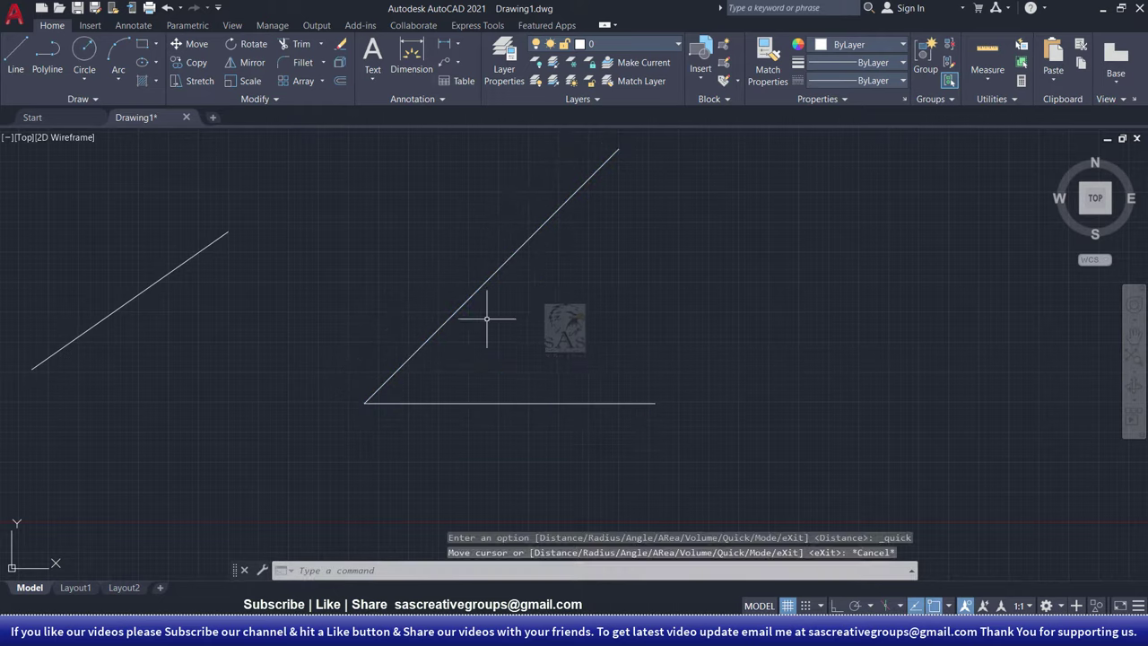
pyautogui.scroll(-5, 449, 368)
pyautogui.scroll(2, 515, 358)
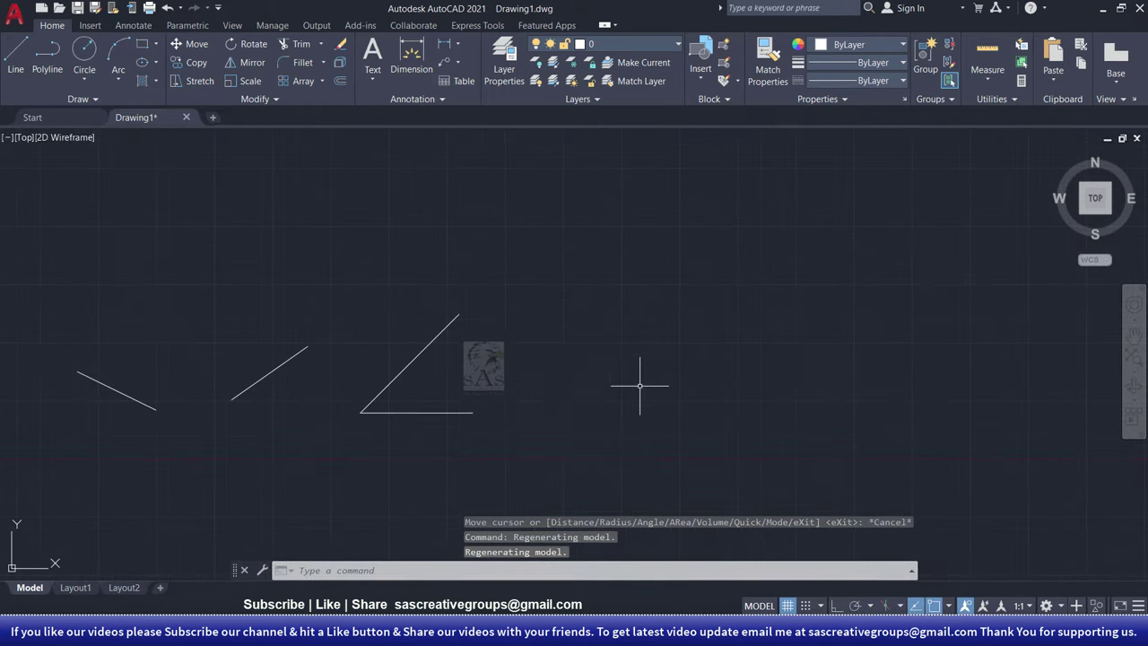
pyautogui.scroll(2, 584, 384)
pyautogui.scroll(-4, 613, 389)
pyautogui.scroll(4, 614, 389)
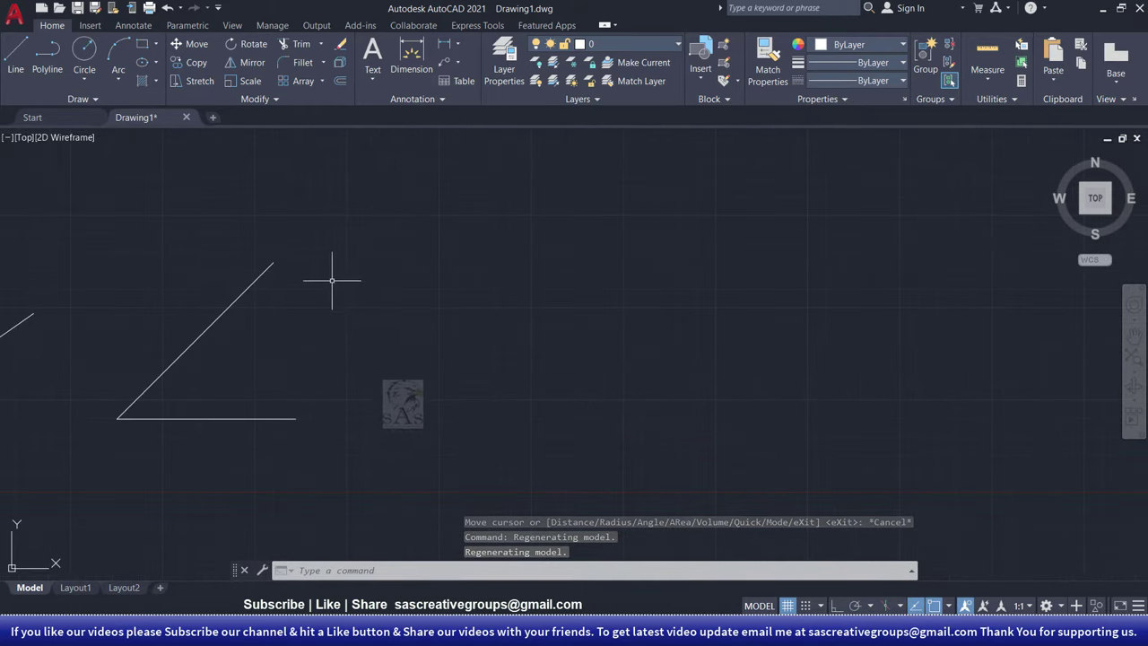
pyautogui.click(15, 57)
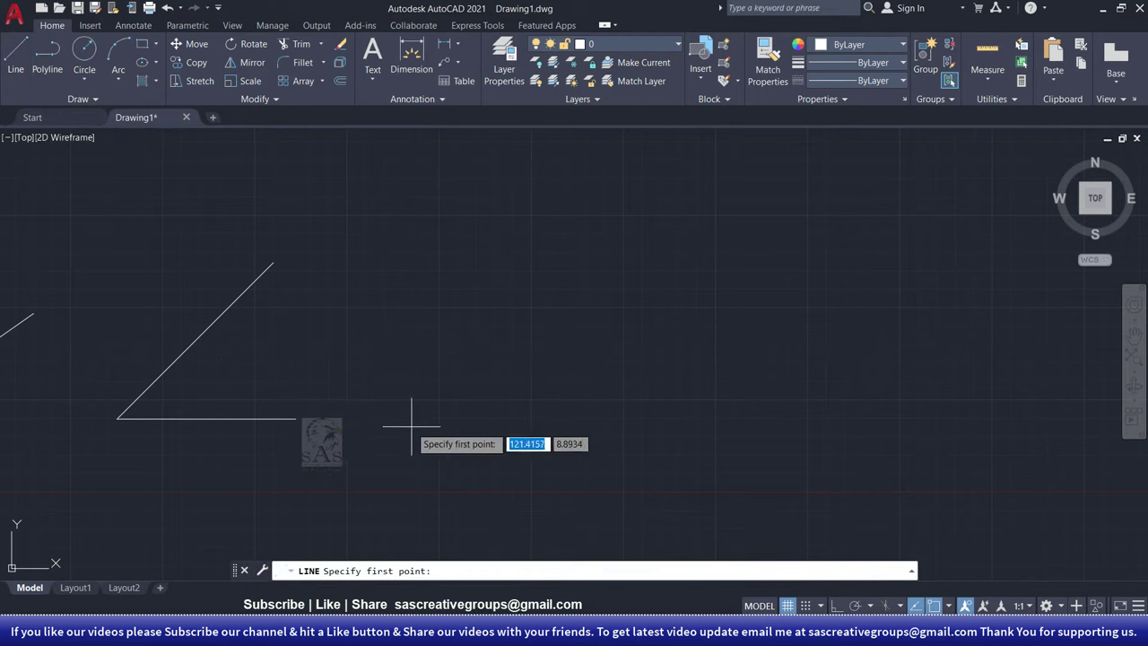
pyautogui.click(379, 423)
pyautogui.click(478, 275)
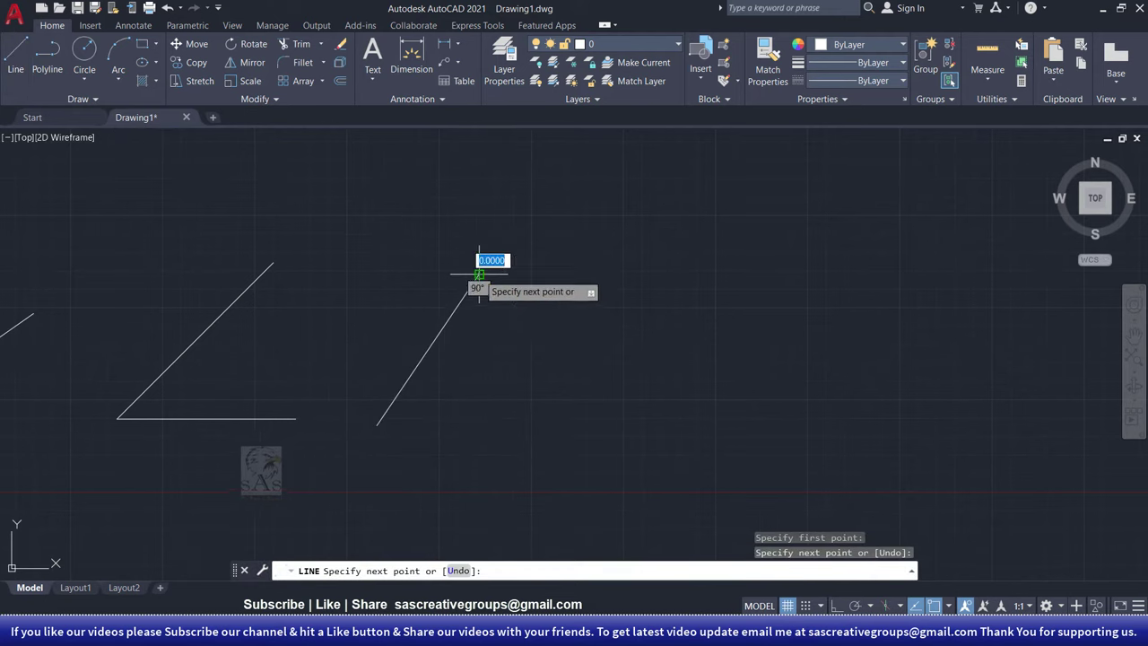
pyautogui.click(618, 447)
pyautogui.click(734, 266)
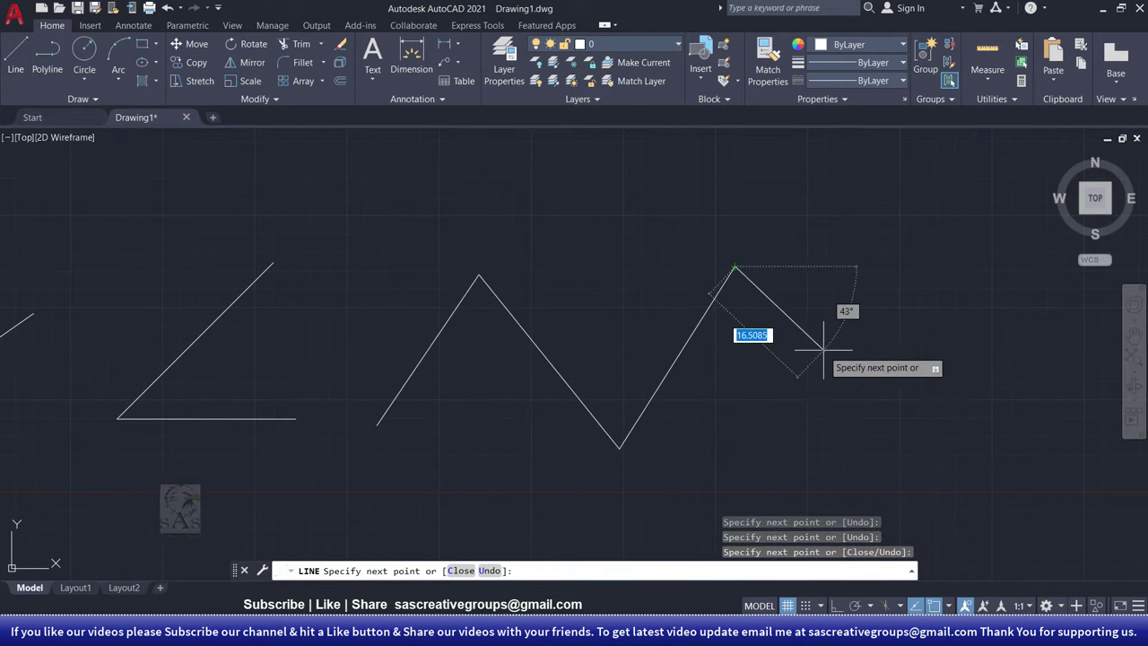
pyautogui.click(909, 419)
pyautogui.click(971, 317)
pyautogui.click(1030, 431)
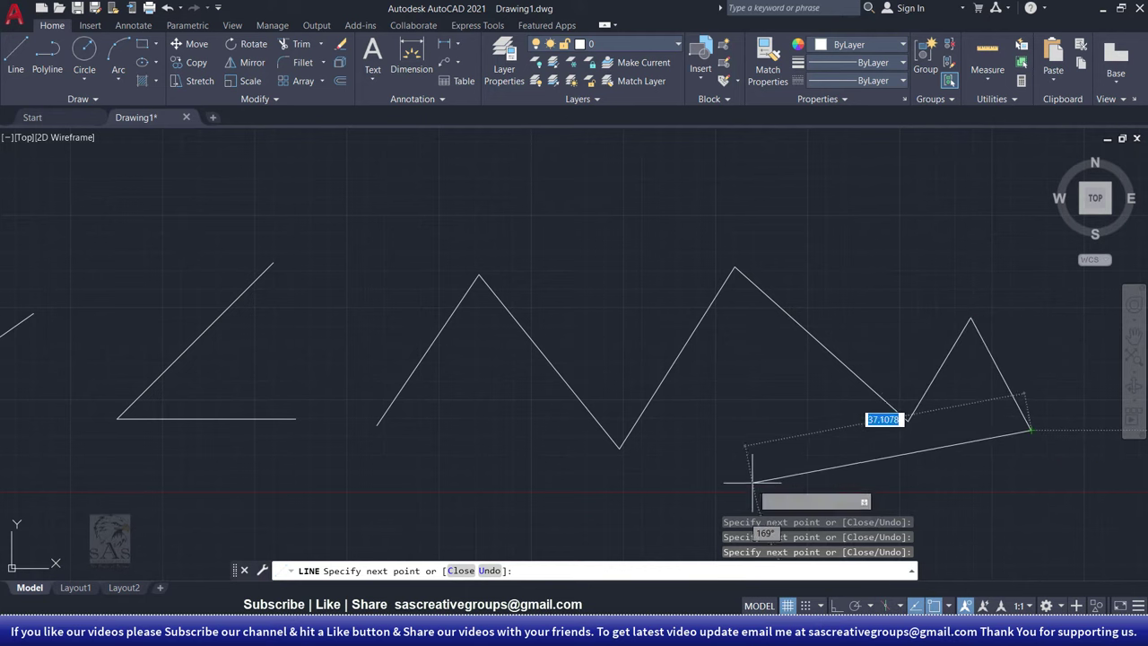
# Step: Continue with a long base line back to lower left and a line rising above the first peak
pyautogui.click(494, 516)
pyautogui.click(593, 244)
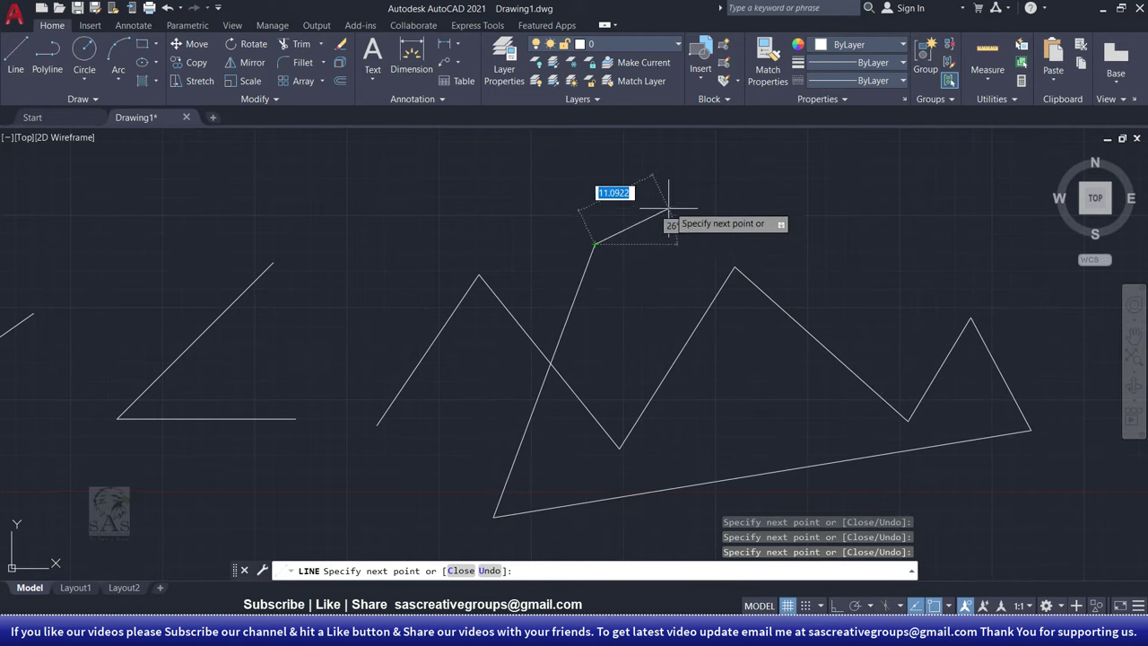
pyautogui.rightClick(670, 183)
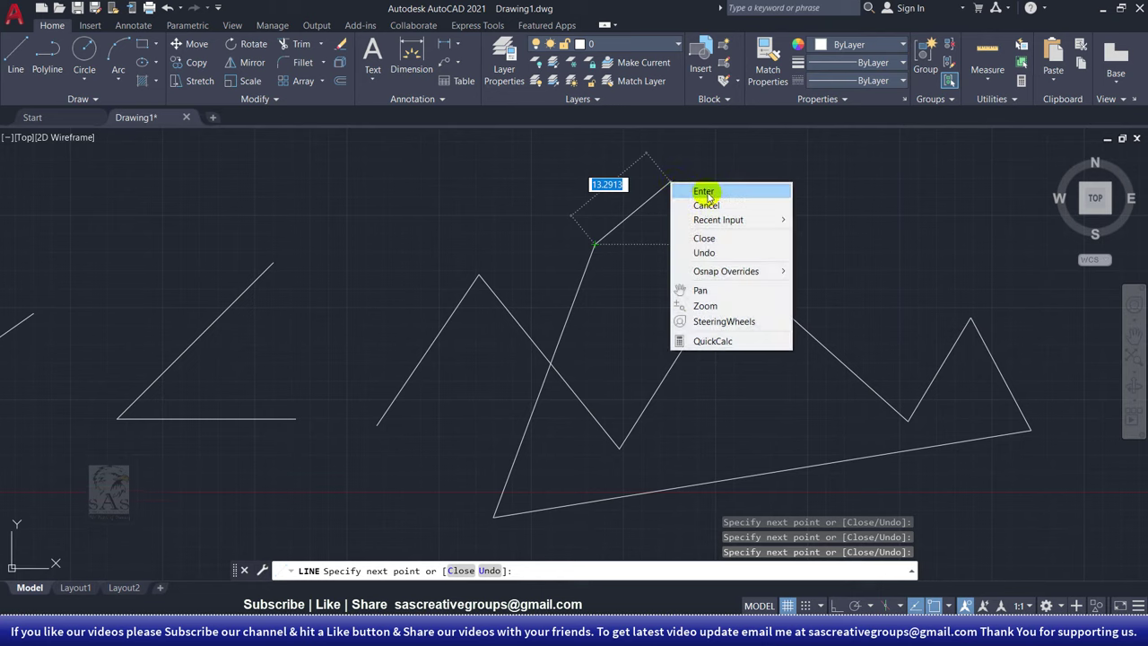
pyautogui.click(697, 186)
pyautogui.moveTo(608, 277); pyautogui.dragTo(492, 281, button='middle')
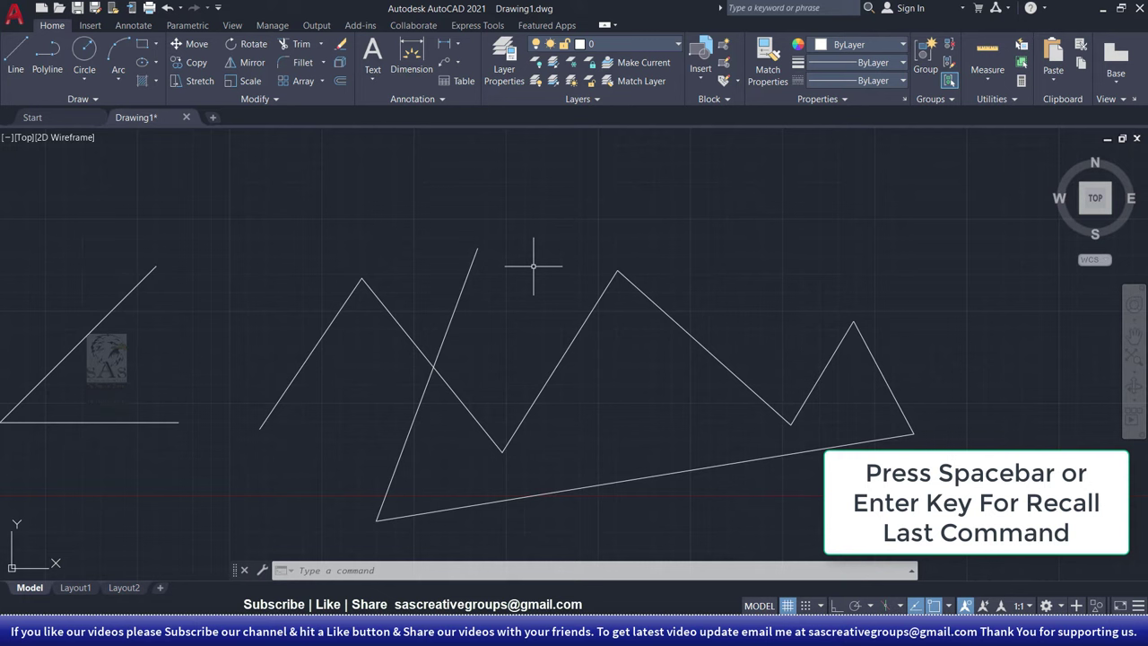
# Step: Continue lines from the rising line's top through three corners, ending near the second peak
pyautogui.press('space')
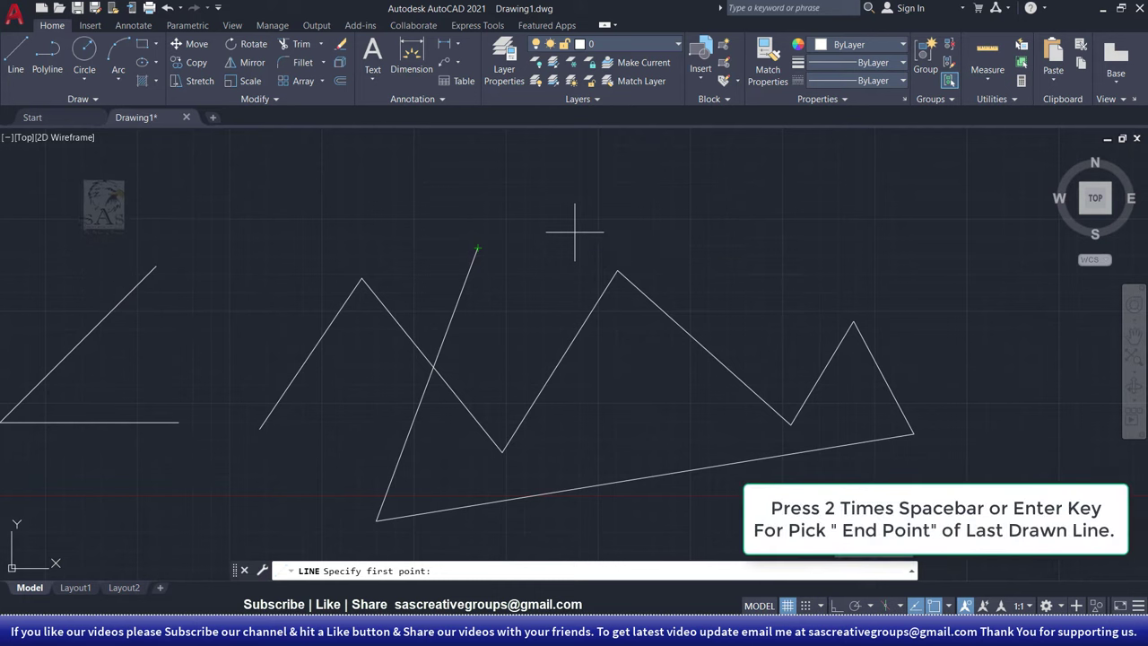
pyautogui.press('space')
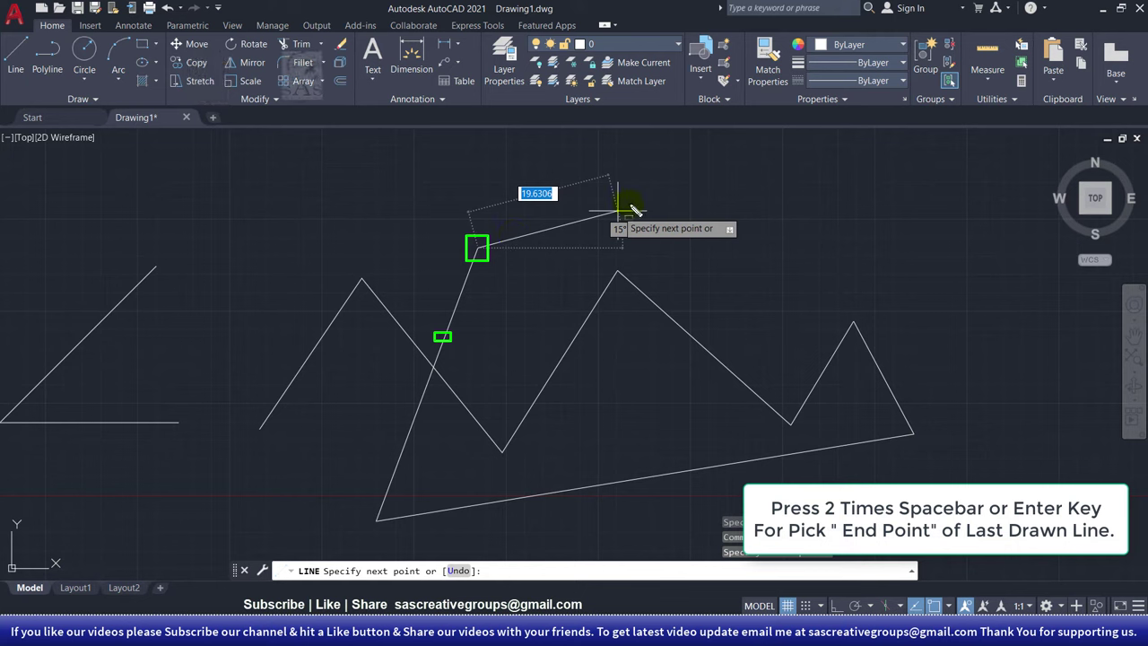
pyautogui.click(587, 199)
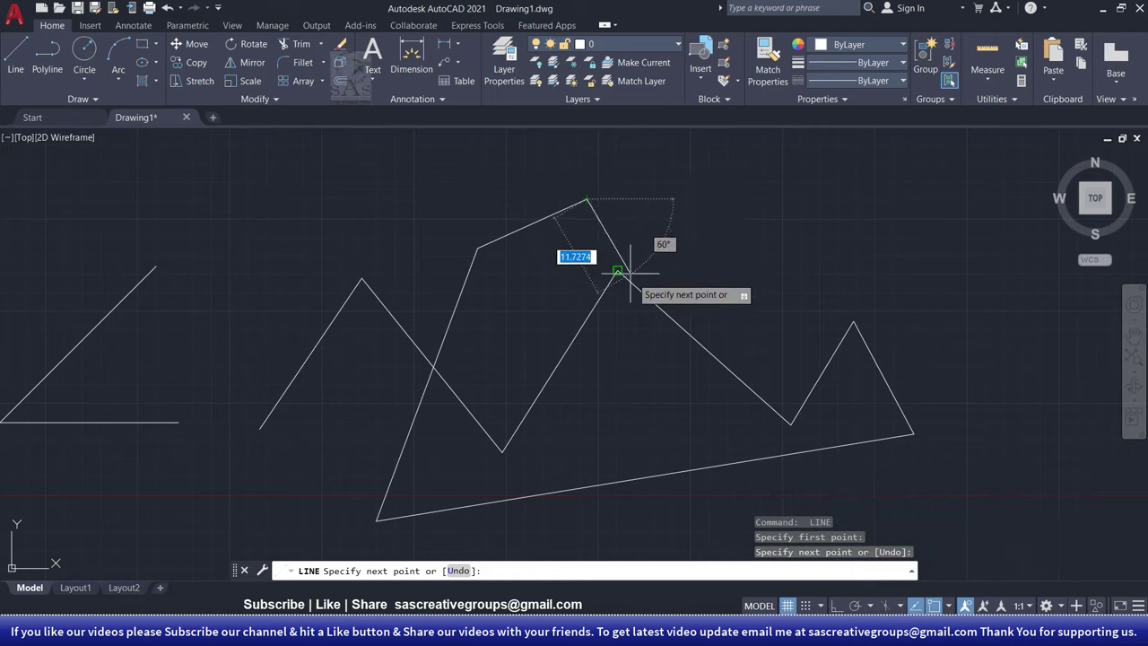
pyautogui.click(756, 250)
pyautogui.click(618, 386)
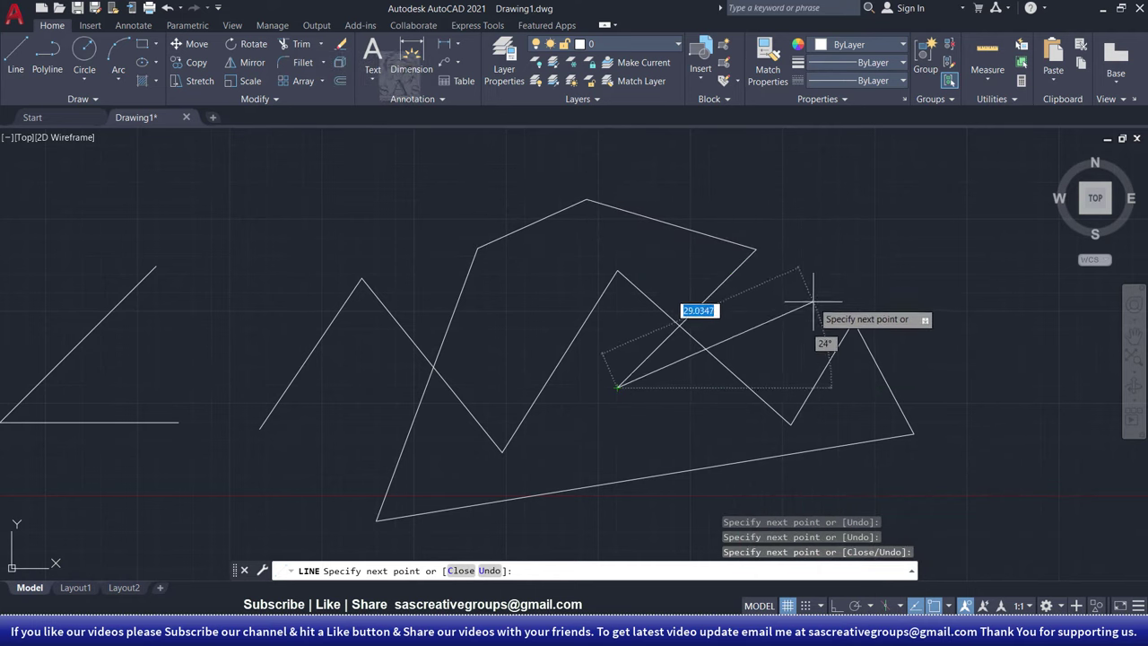
pyautogui.rightClick(809, 291)
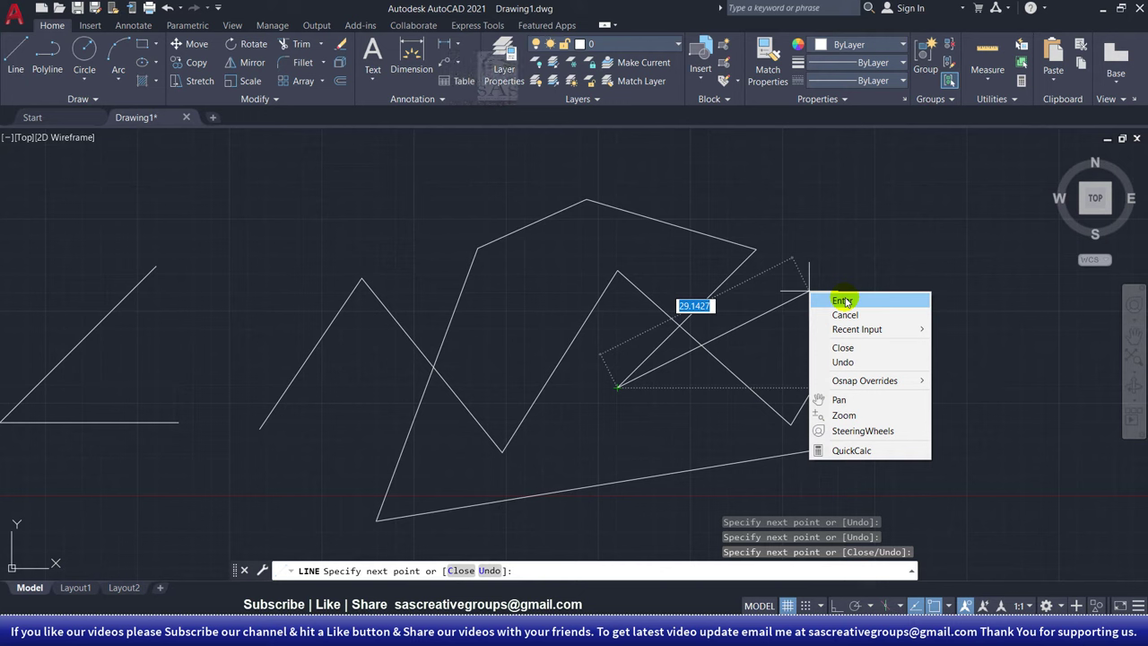
pyautogui.click(845, 301)
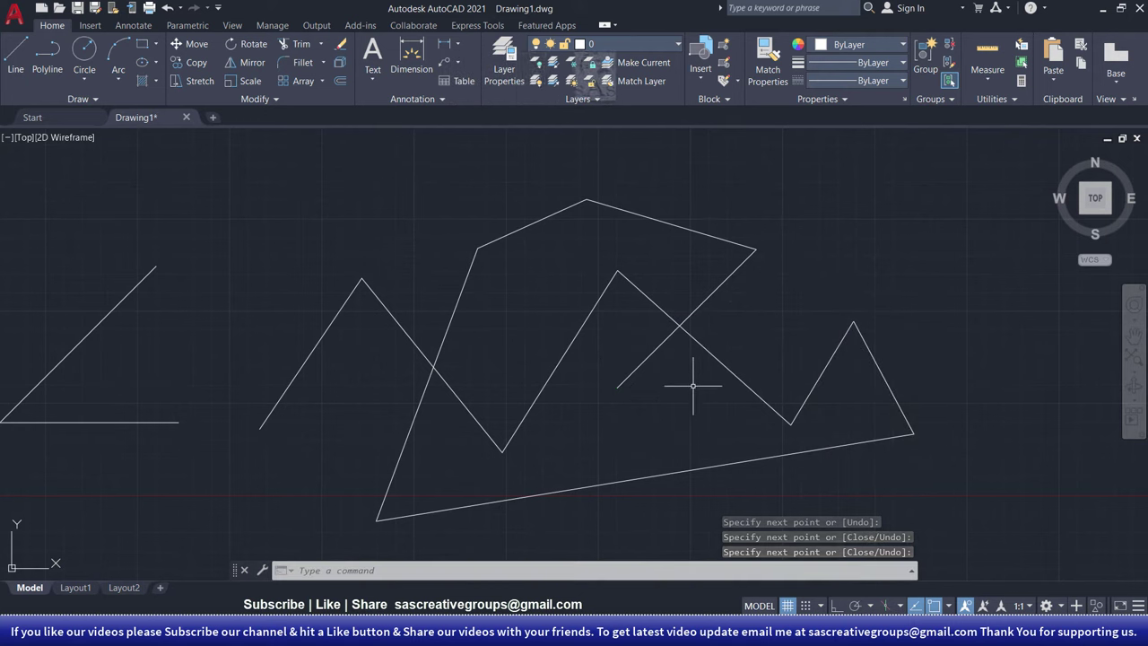
# Step: Draw another chain from that endpoint up right, across the top, to the upper left
pyautogui.press('Return')
pyautogui.click(617, 387)
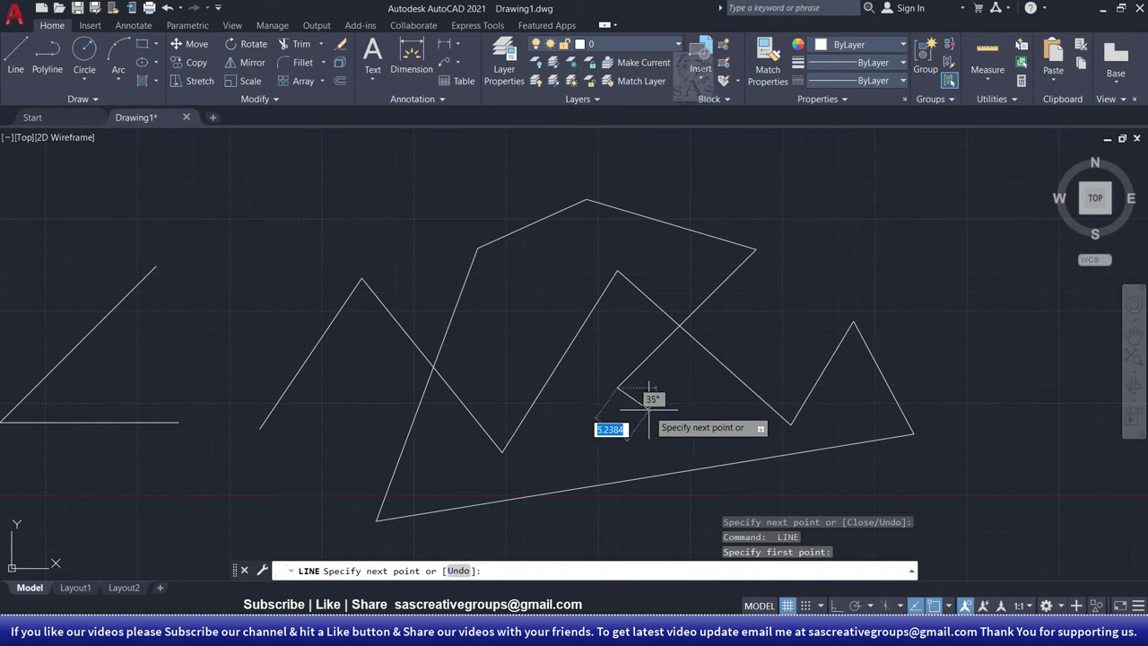
pyautogui.click(856, 222)
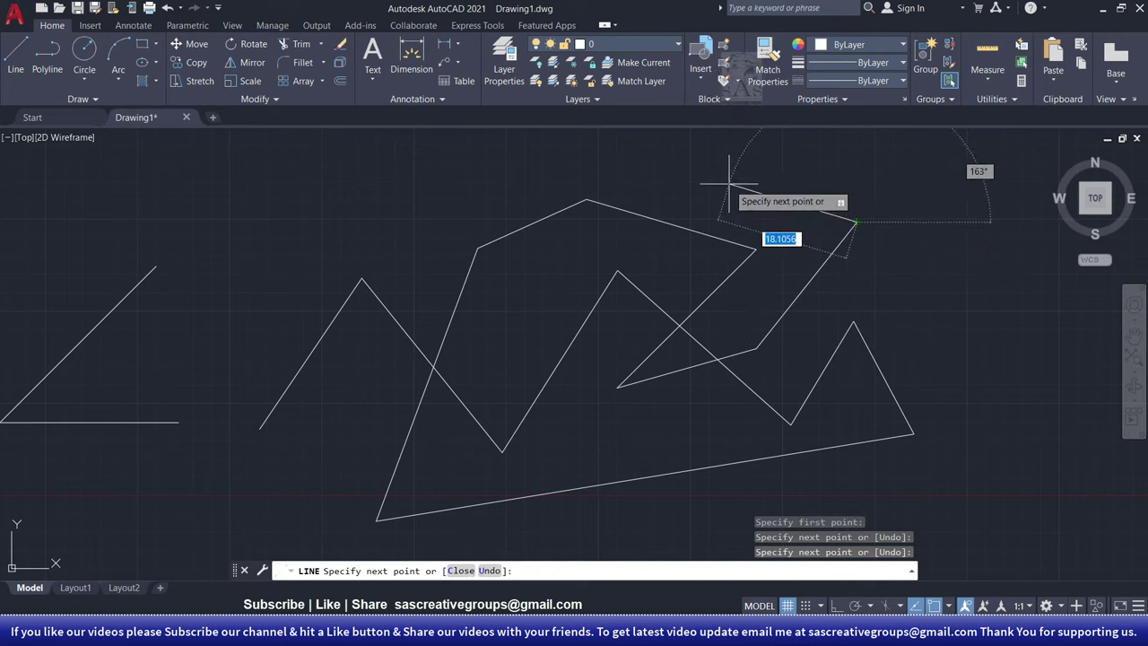
pyautogui.click(718, 182)
pyautogui.click(521, 164)
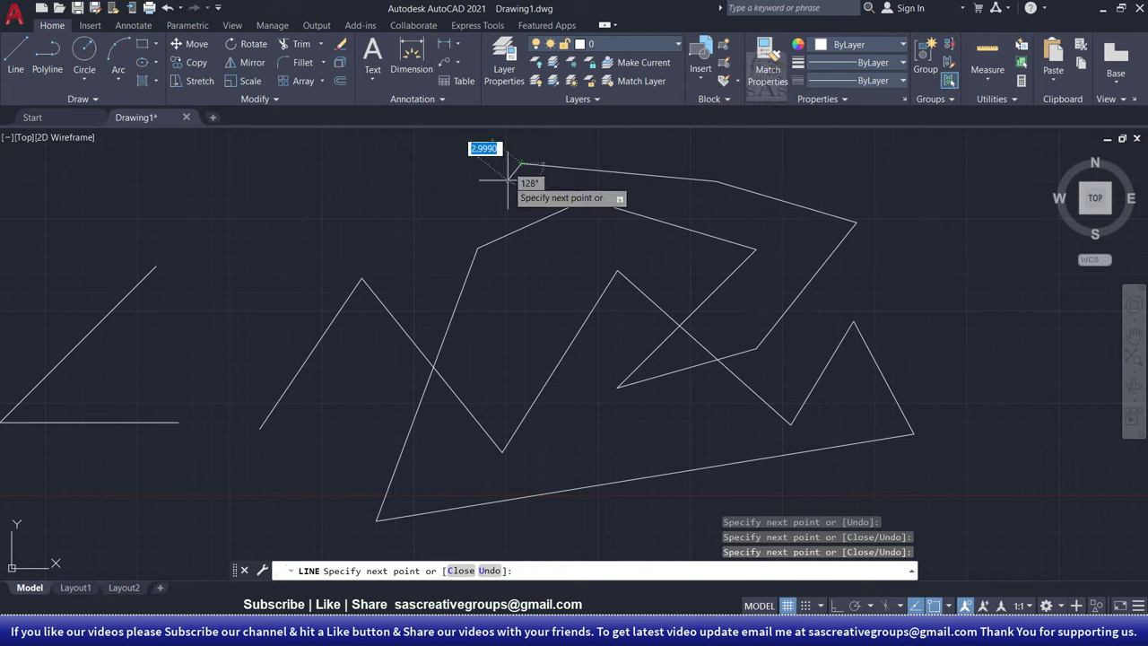
pyautogui.rightClick(476, 216)
pyautogui.click(508, 224)
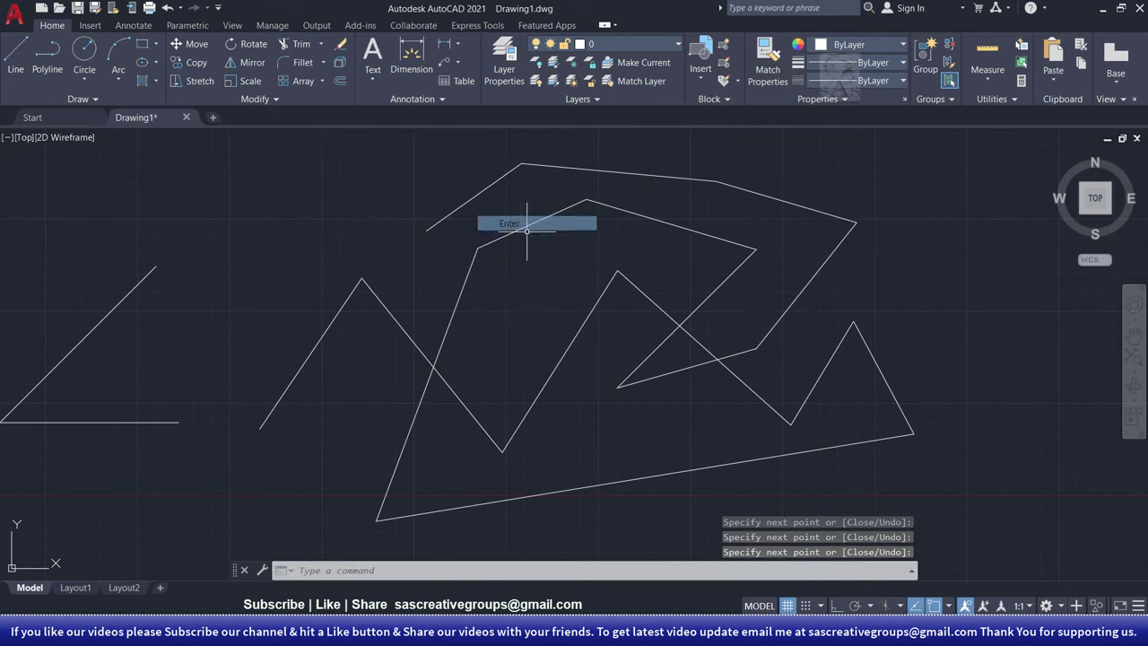
pyautogui.moveTo(795, 333); pyautogui.dragTo(362, 341, button='middle')
pyautogui.scroll(-2, 362, 341)
pyautogui.press('Escape')
pyautogui.press('Escape')
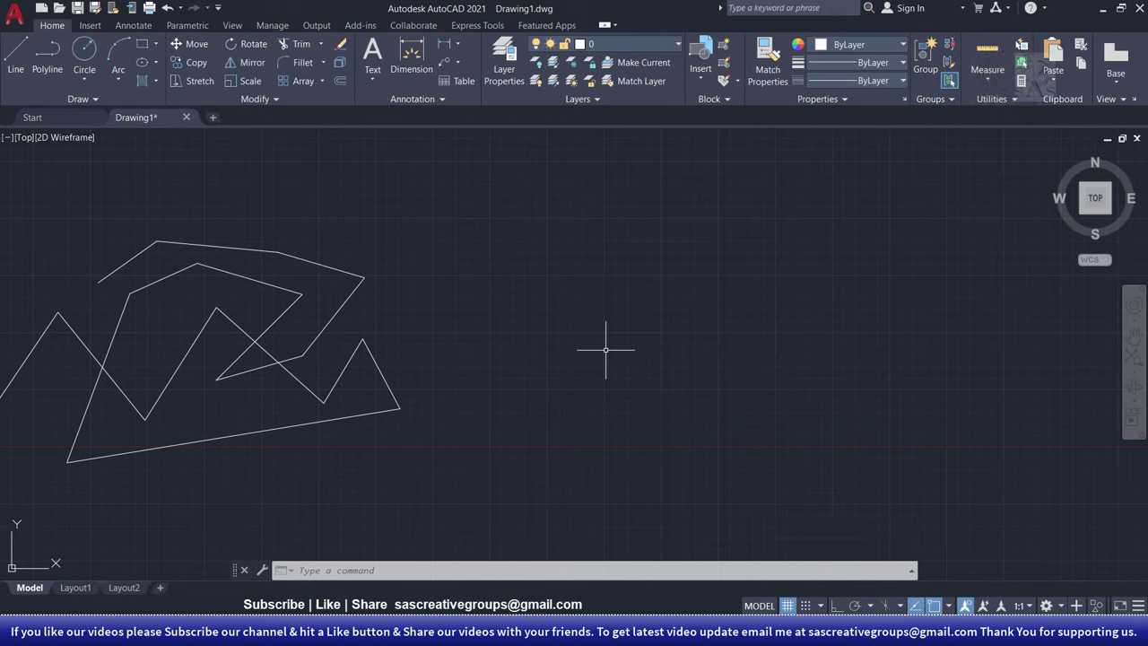
# Step: Repeat LINE, place its first point in empty space right of the zigzags, and enable Ortho
pyautogui.click(583, 317)
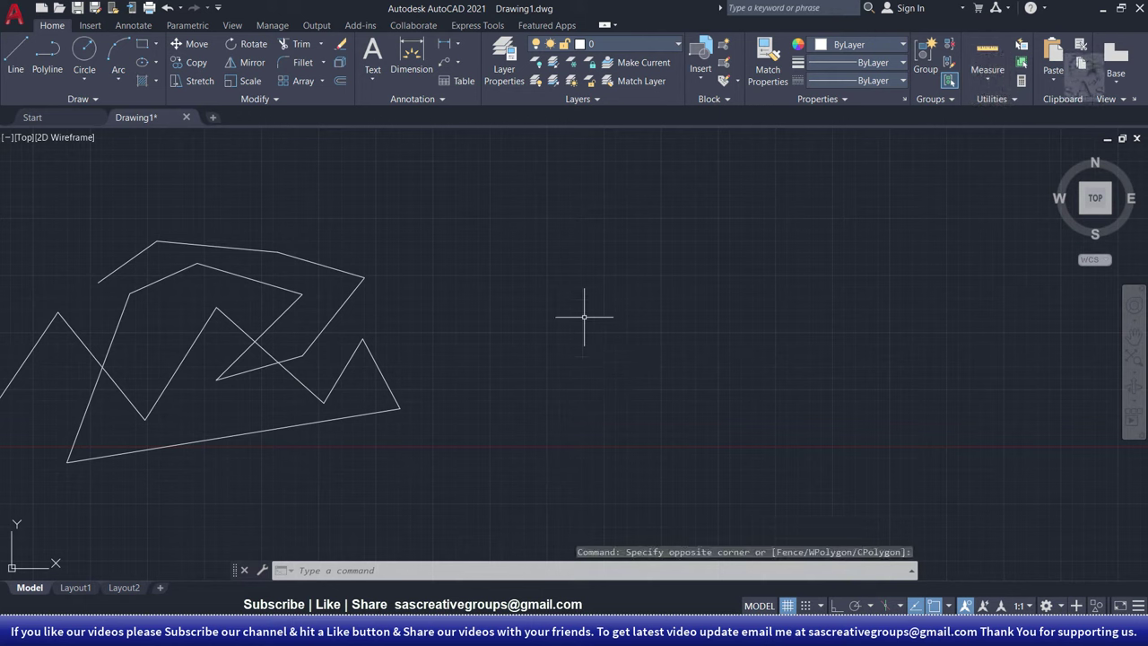
pyautogui.rightClick(584, 317)
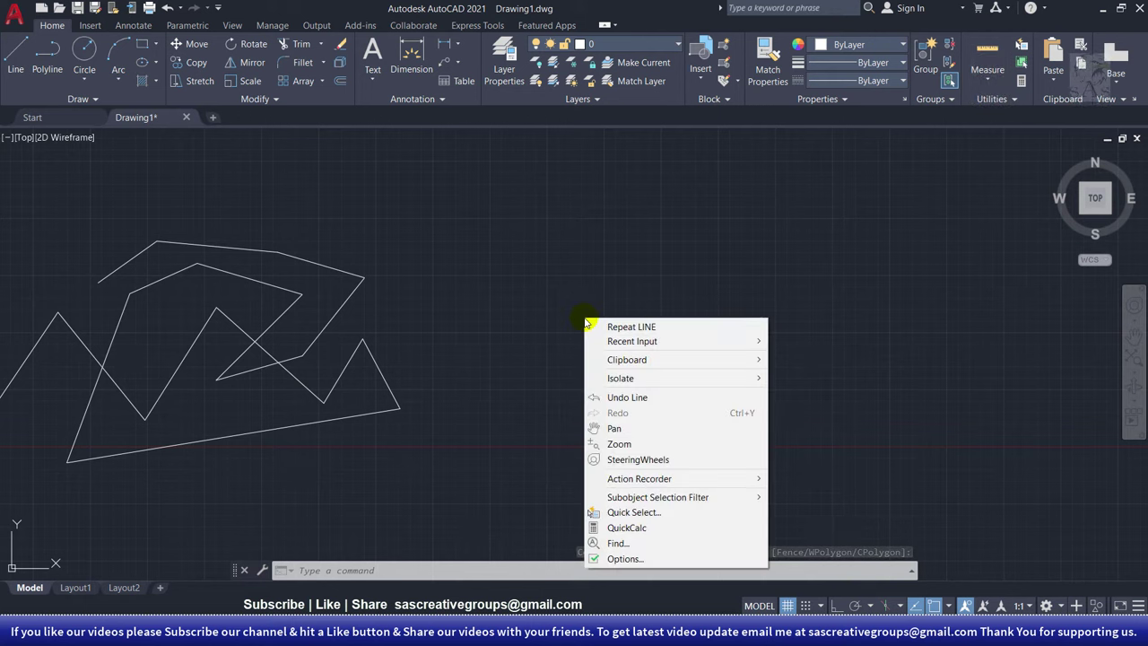
pyautogui.click(632, 328)
pyautogui.moveTo(627, 403); pyautogui.dragTo(466, 400, button='middle')
pyautogui.click(467, 388)
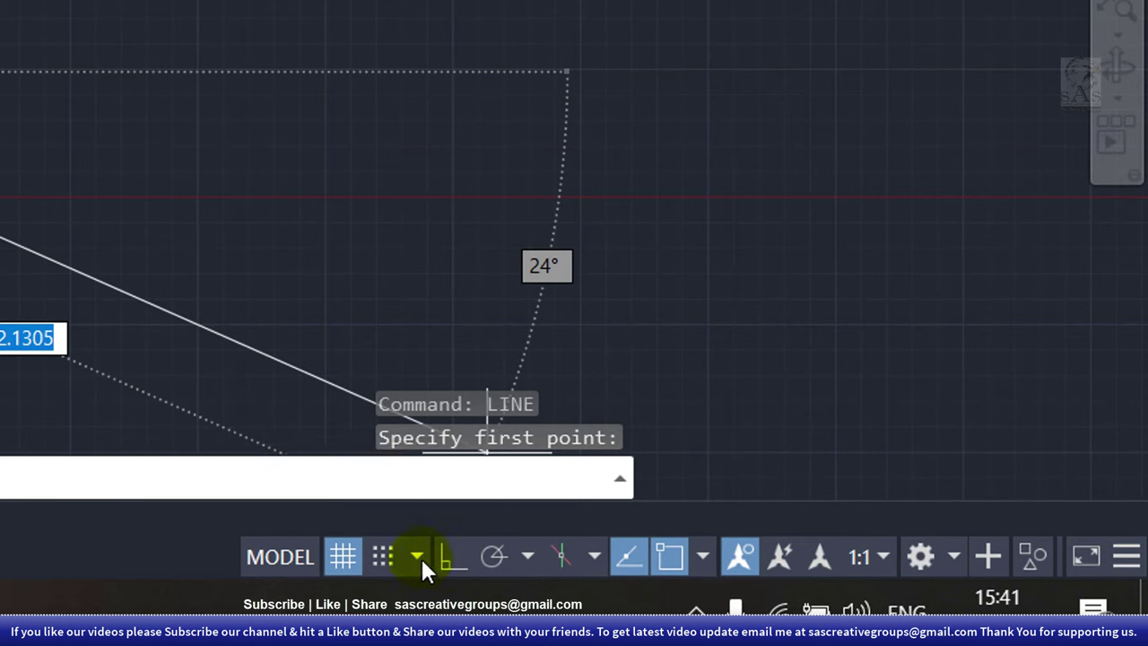
pyautogui.click(443, 552)
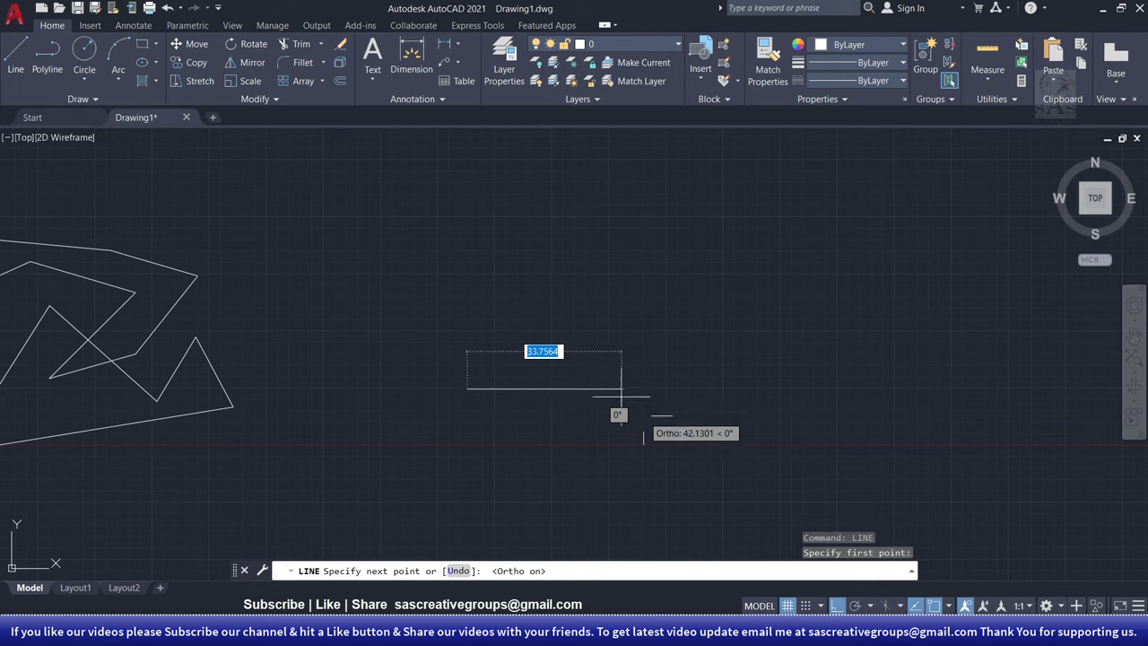
# Step: With Ortho back on, enter a 50-unit horizontal segment and a 20-unit vertical segment
pyautogui.click(836, 607)
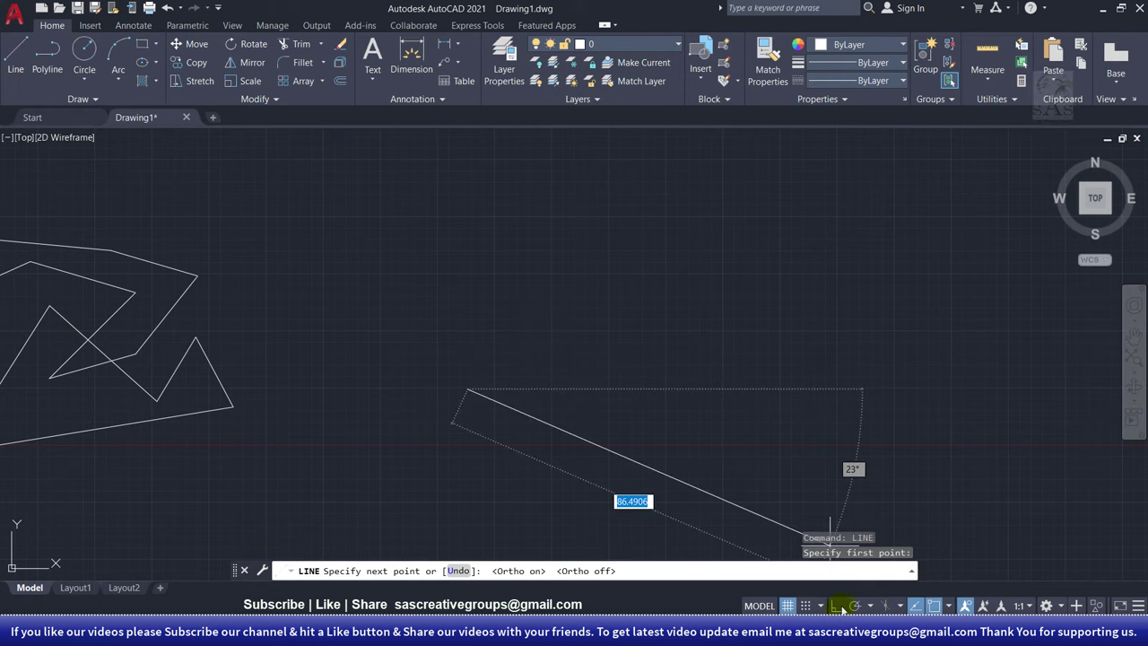
pyautogui.click(836, 606)
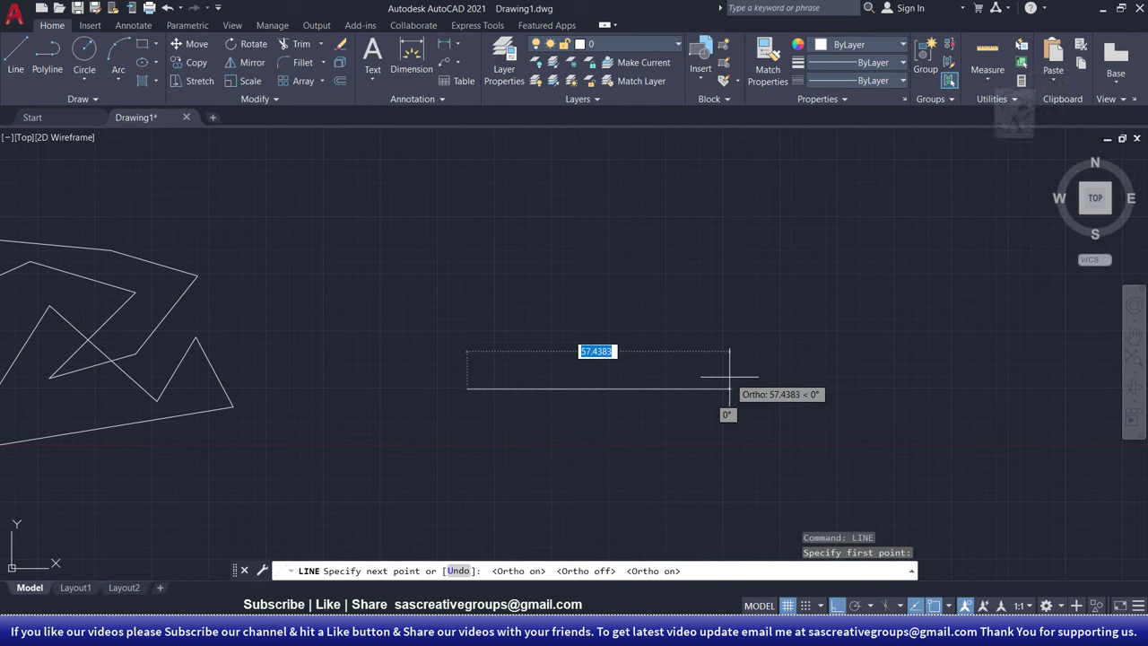
pyautogui.write('50')
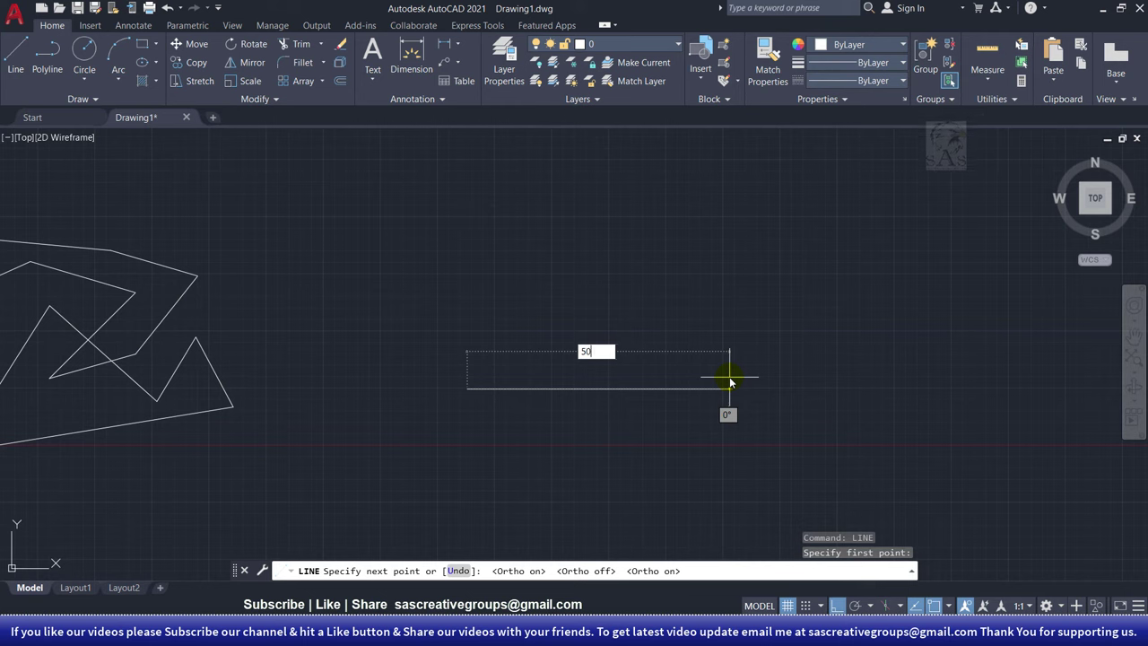
pyautogui.press('Return')
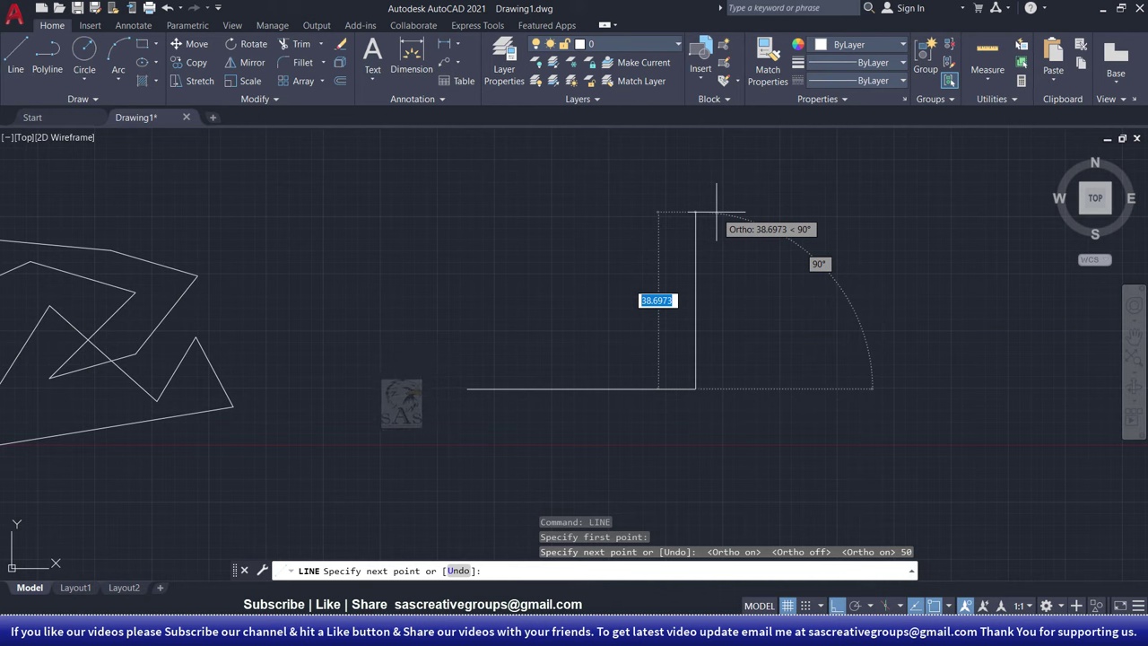
pyautogui.write('20')
pyautogui.press('Return')
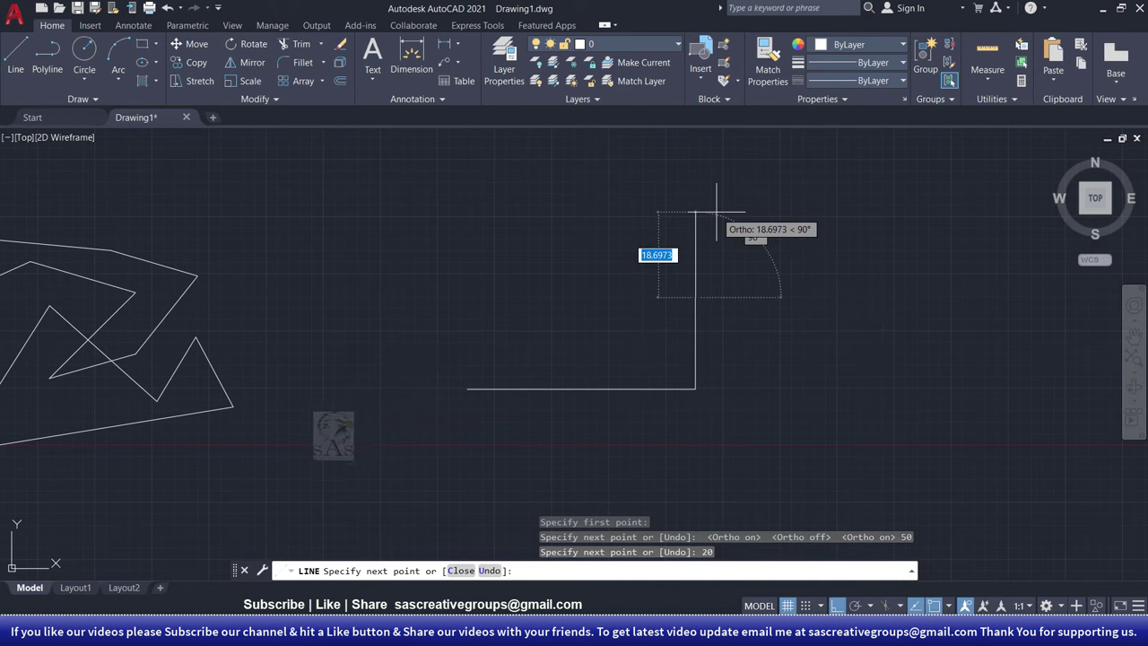
# Step: Add a second 50-unit horizontal segment and a 10-unit downward segment, then end the line
pyautogui.moveTo(813, 368); pyautogui.dragTo(516, 371, button='middle')
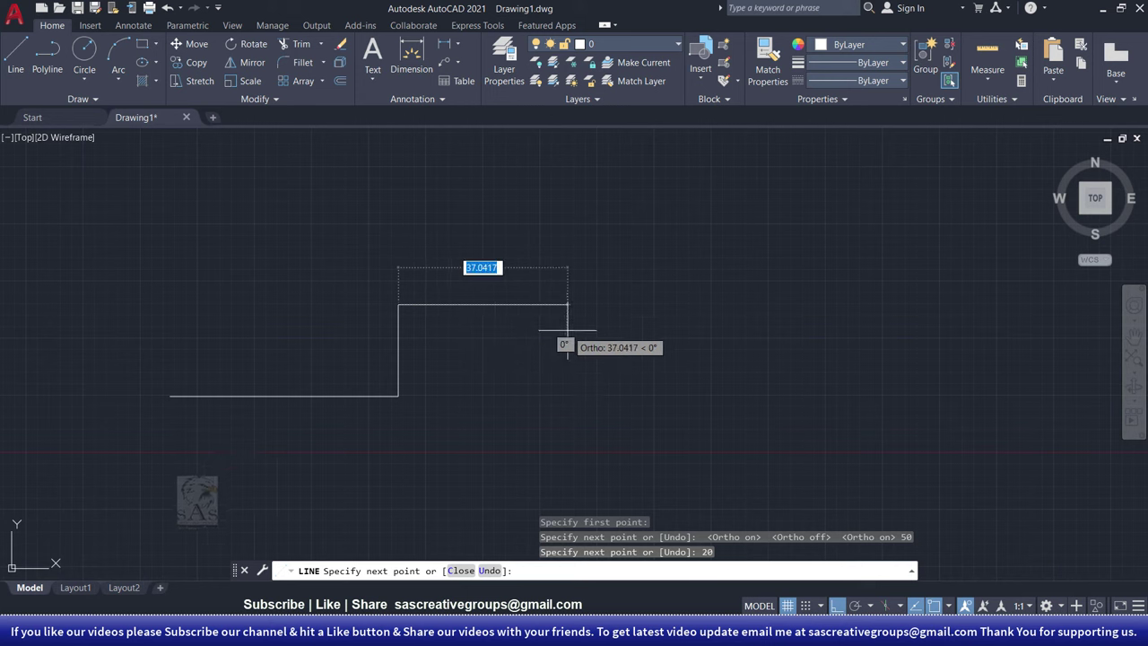
pyautogui.write('50')
pyautogui.press('Return')
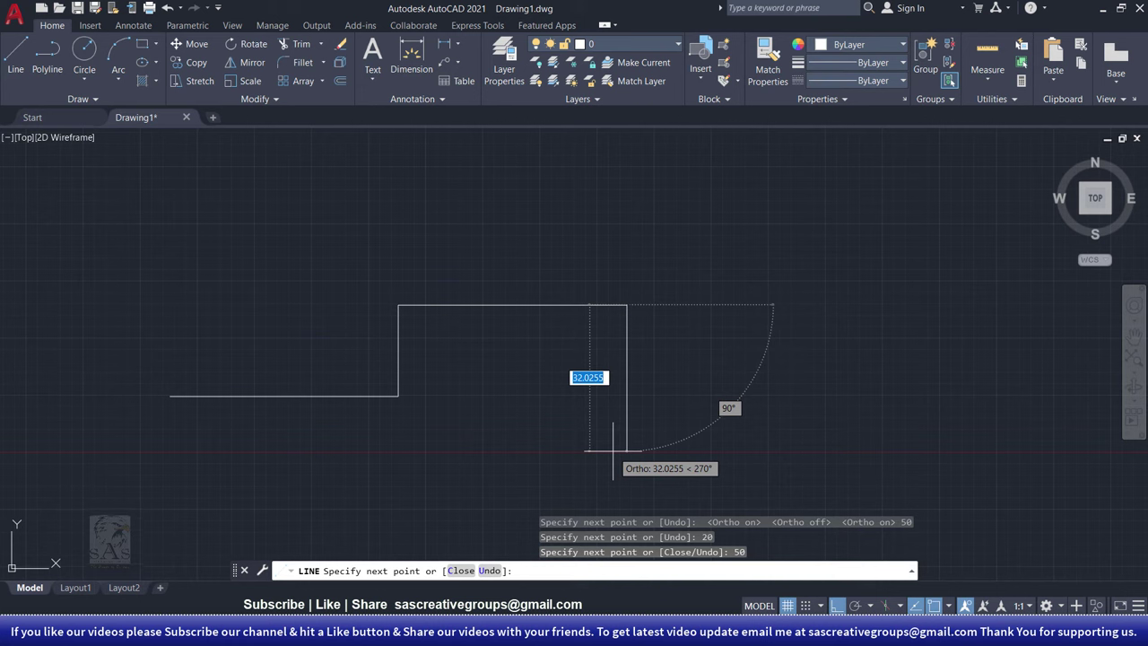
pyautogui.write('10')
pyautogui.press('Return')
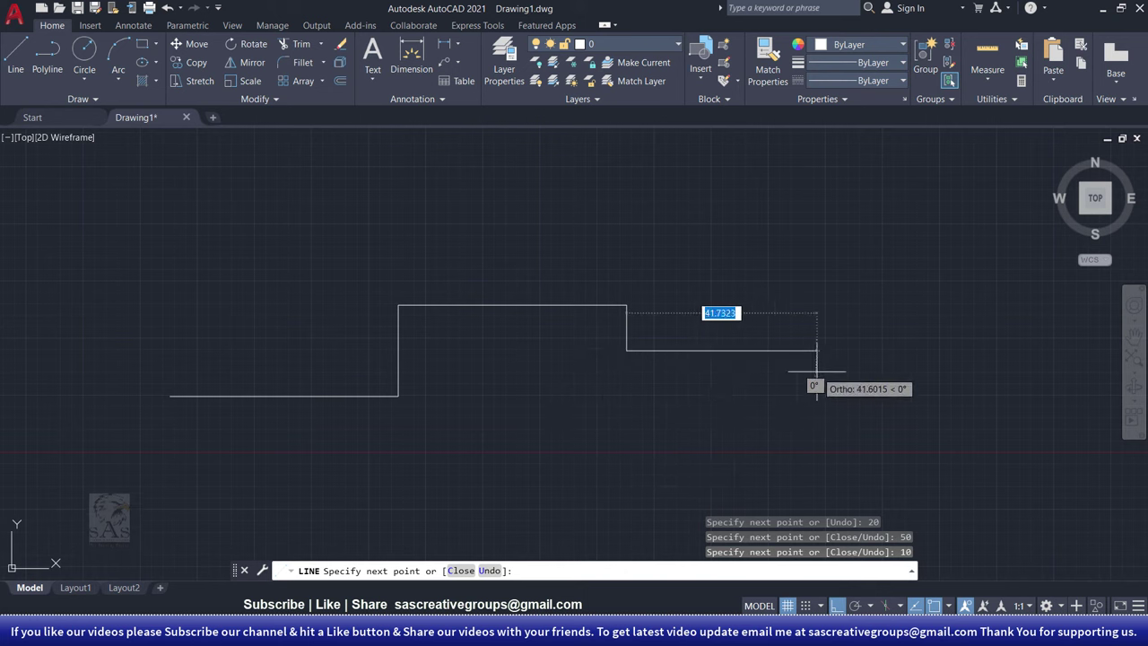
pyautogui.rightClick(730, 316)
pyautogui.click(762, 329)
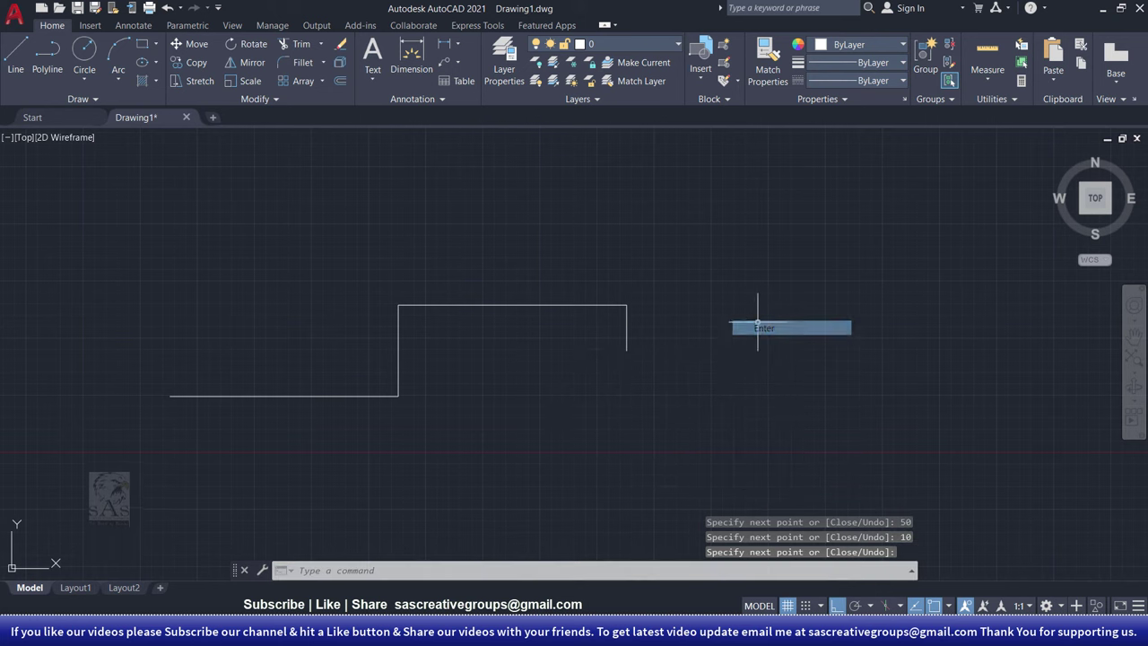
pyautogui.moveTo(517, 454); pyautogui.dragTo(666, 435, button='middle')
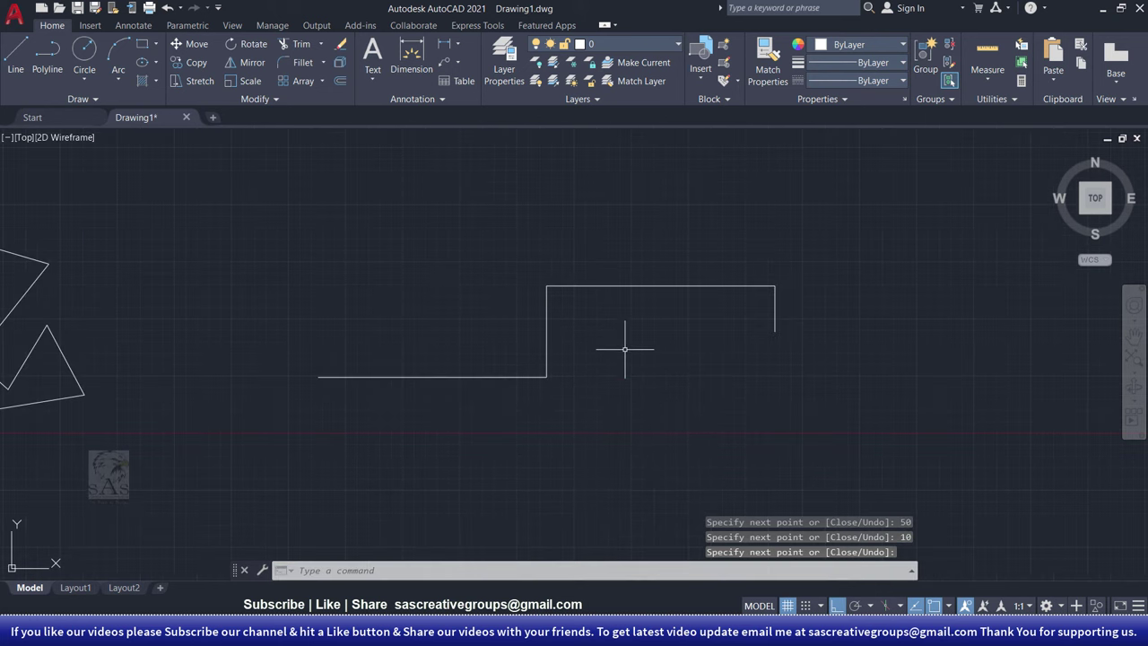
pyautogui.press('Escape')
pyautogui.press('Escape')
pyautogui.press('Escape')
pyautogui.moveTo(620, 313); pyautogui.dragTo(397, 373, button='middle')
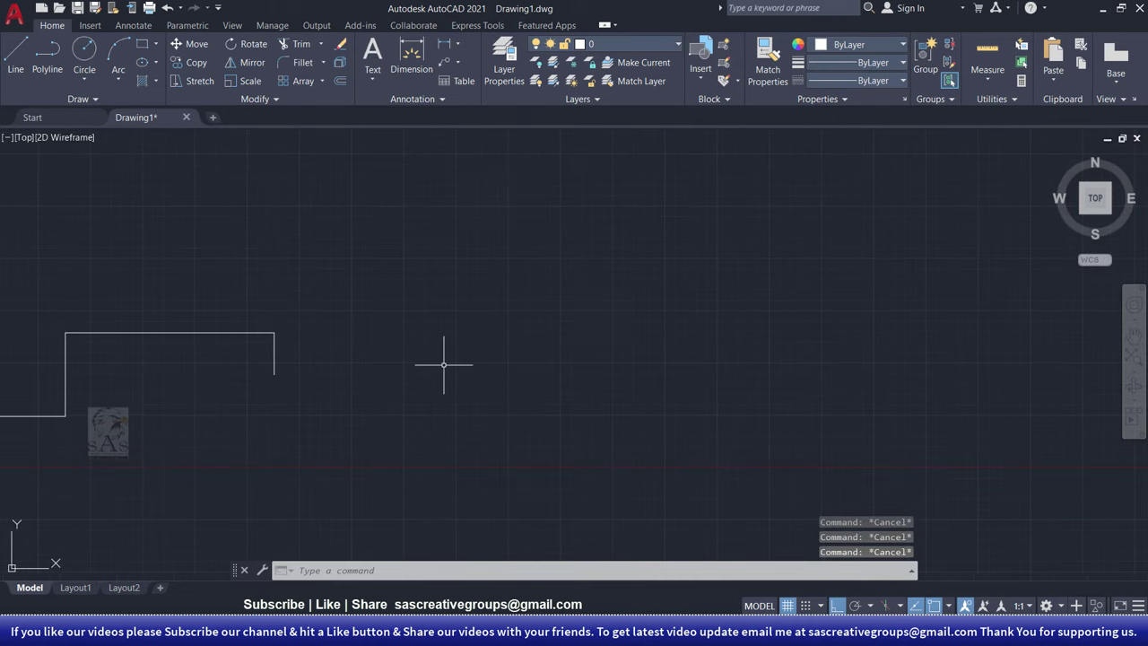
pyautogui.write('l')
# Step: Start a line and draw the horizontal base edge right of the stepped line
pyautogui.press('Return')
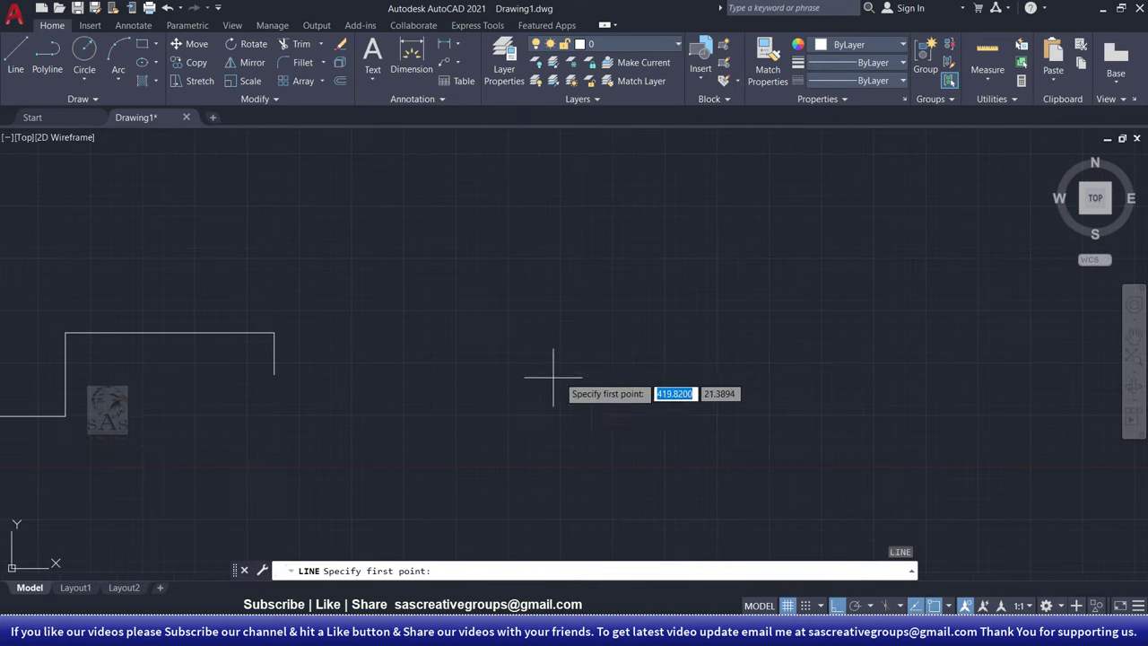
pyautogui.click(606, 368)
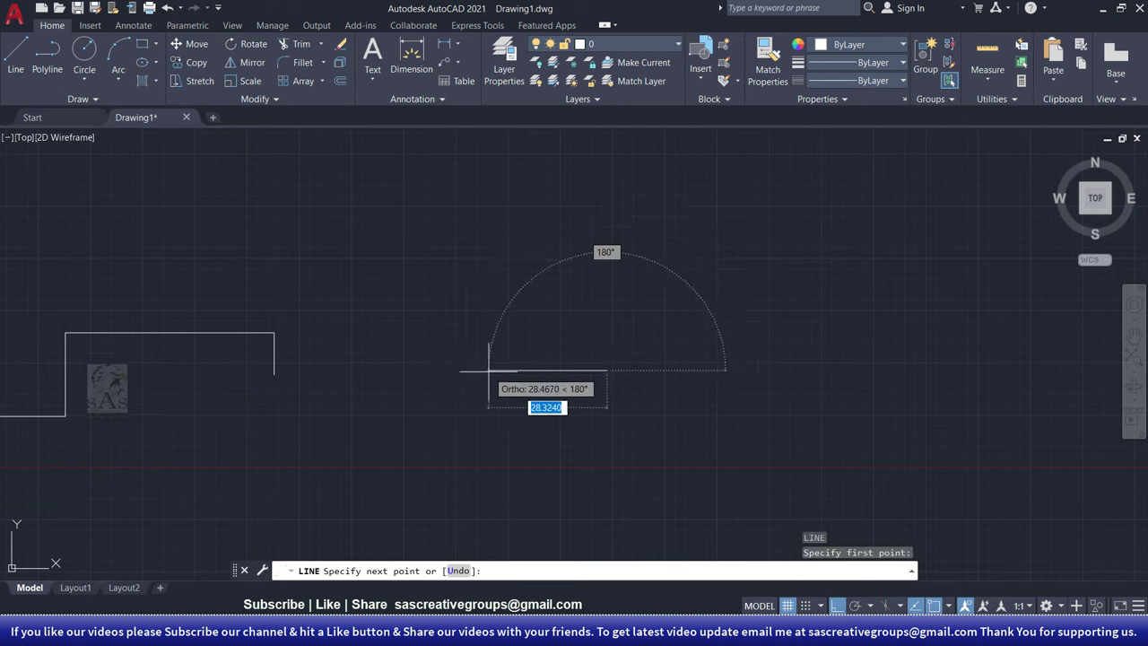
pyautogui.click(404, 370)
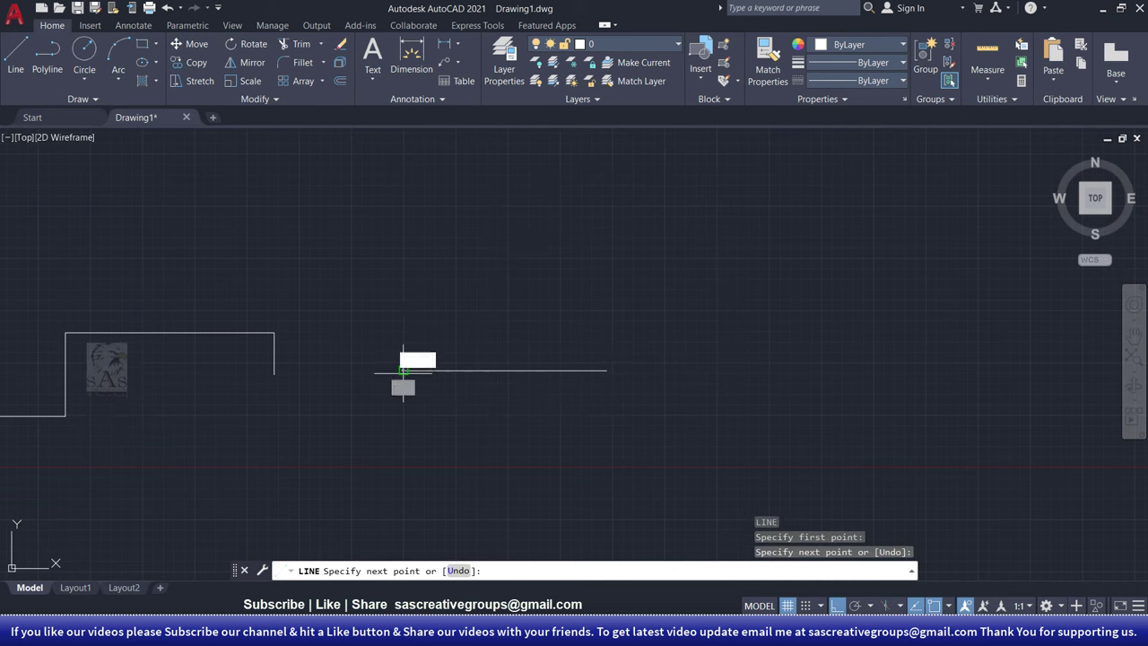
pyautogui.moveTo(399, 212); pyautogui.dragTo(487, 231, button='middle')
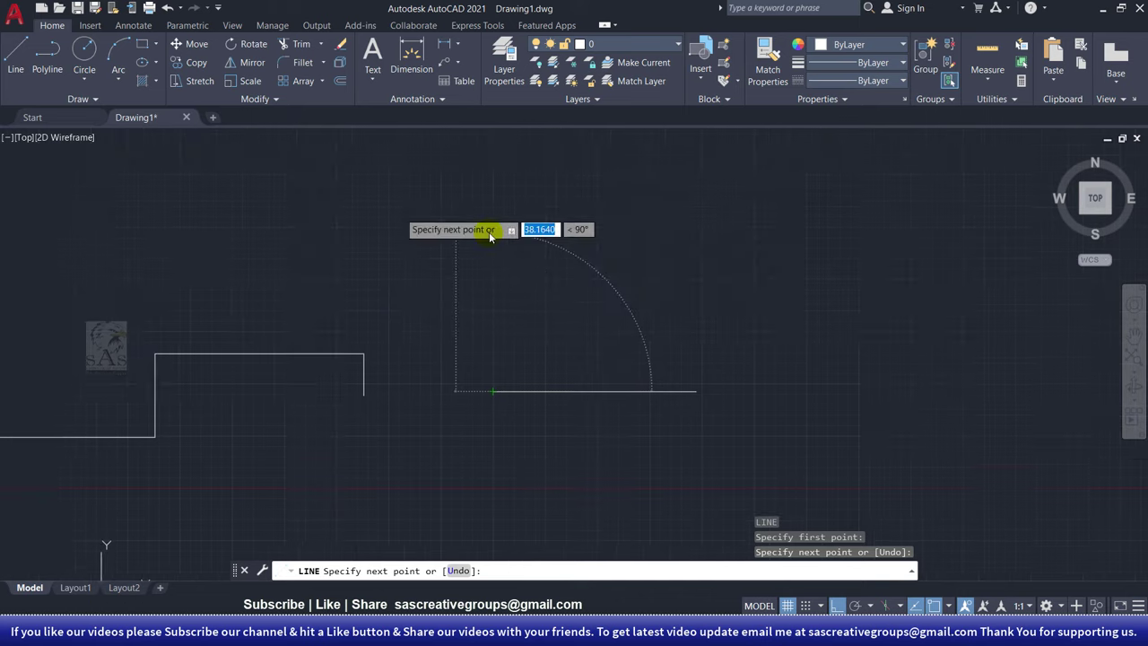
pyautogui.scroll(3, 499, 242)
pyautogui.scroll(-3, 499, 242)
pyautogui.scroll(2, 500, 252)
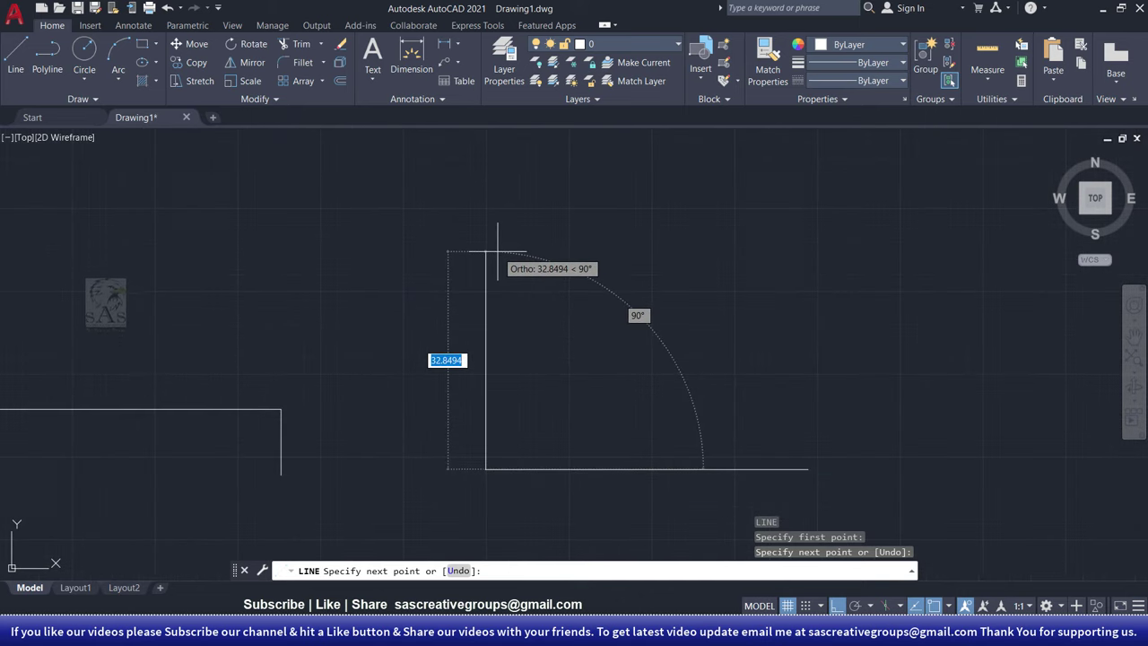
# Step: Draw the slanted side 40 units long at a 45° angle
pyautogui.write('30')
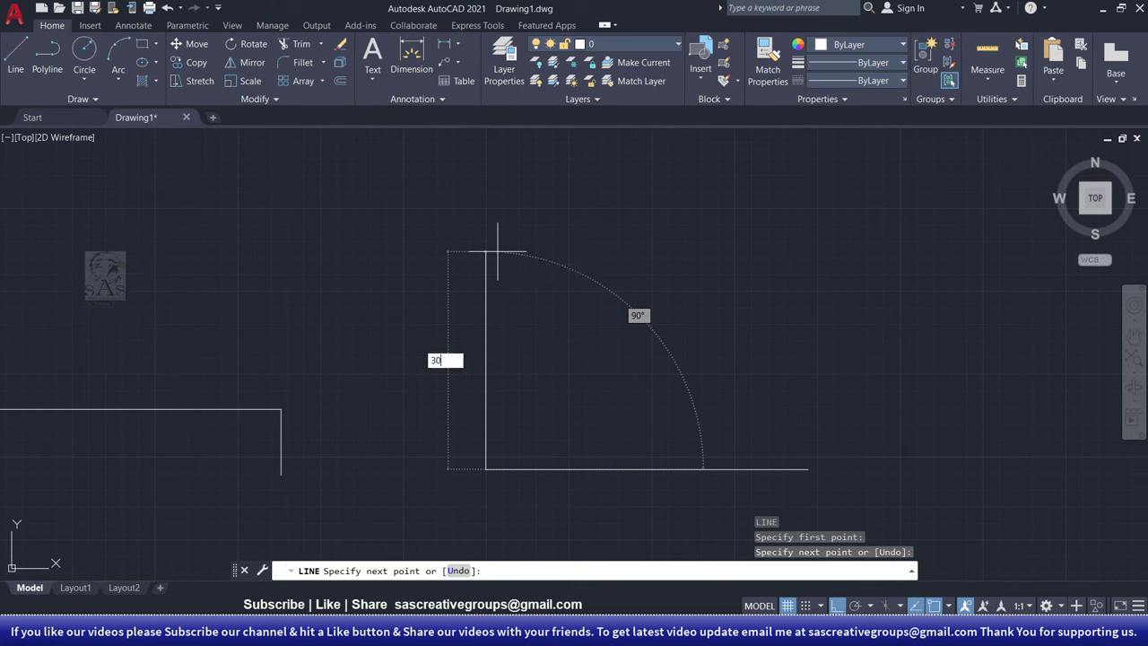
pyautogui.press('Tab')
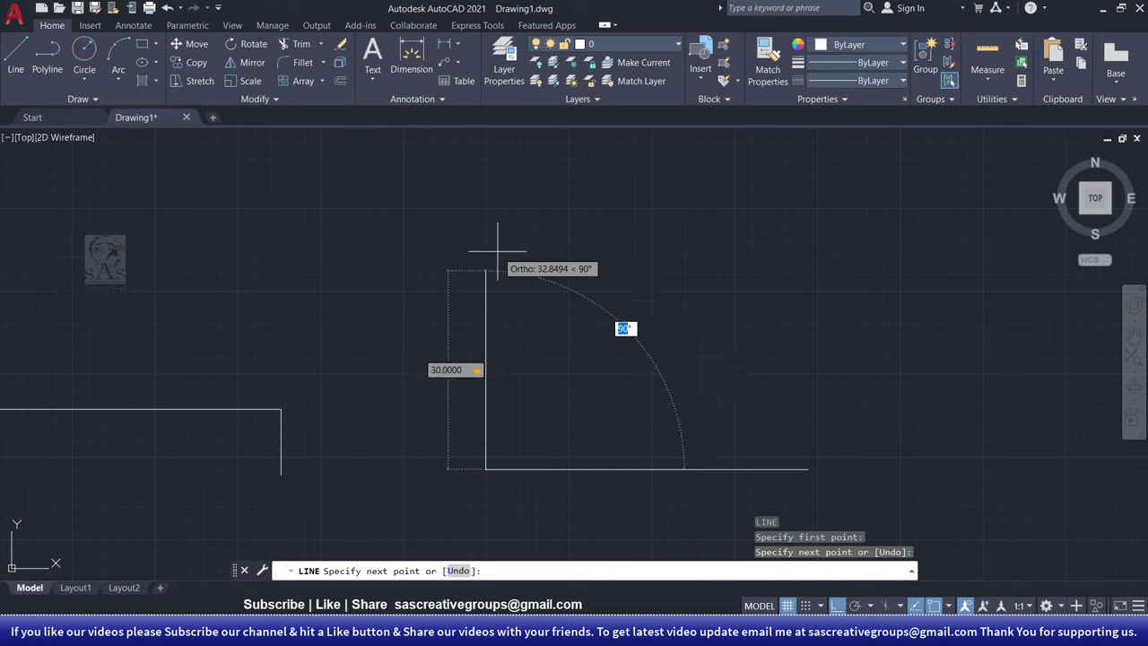
pyautogui.press('BackSpace')
pyautogui.write('45')
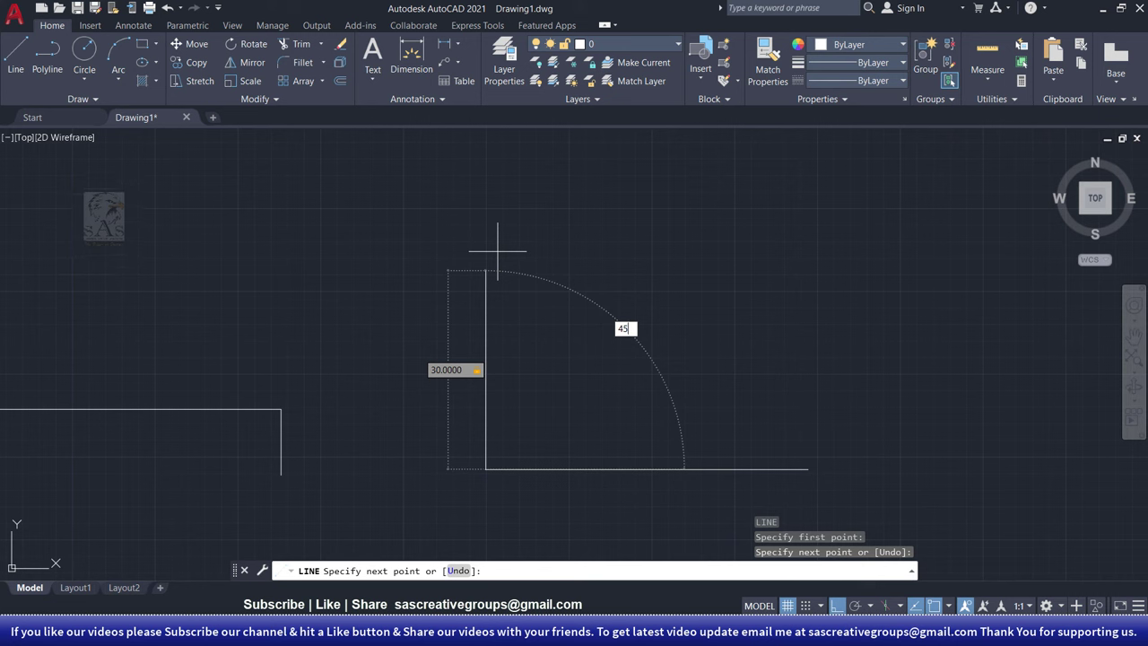
pyautogui.press('Tab')
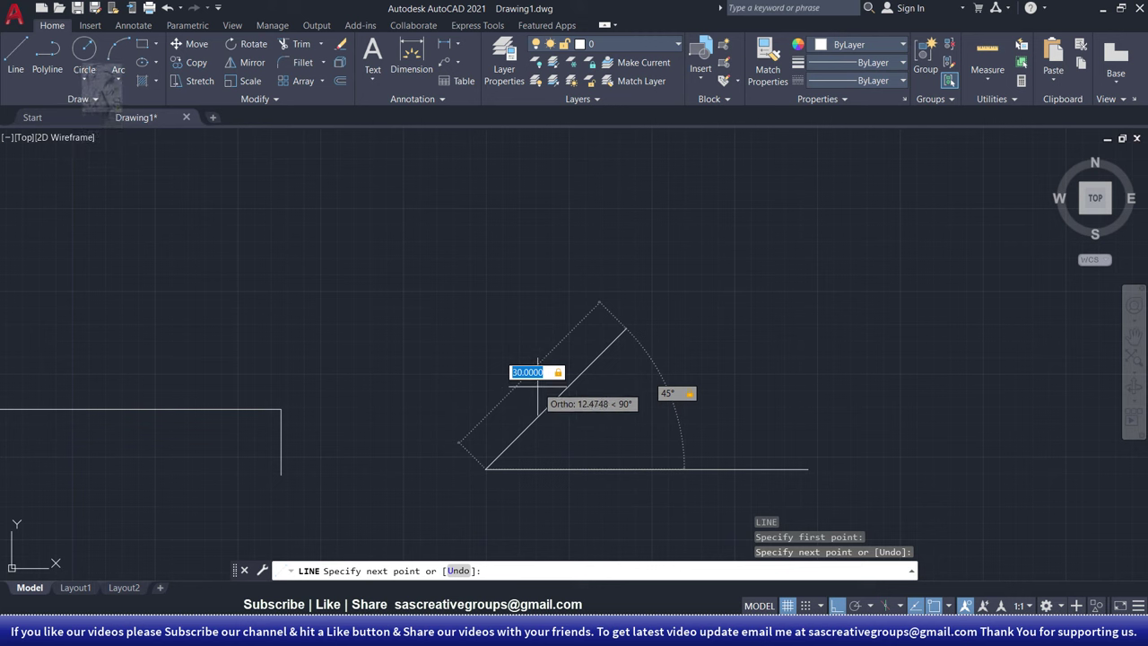
pyautogui.press('BackSpace')
pyautogui.write('40')
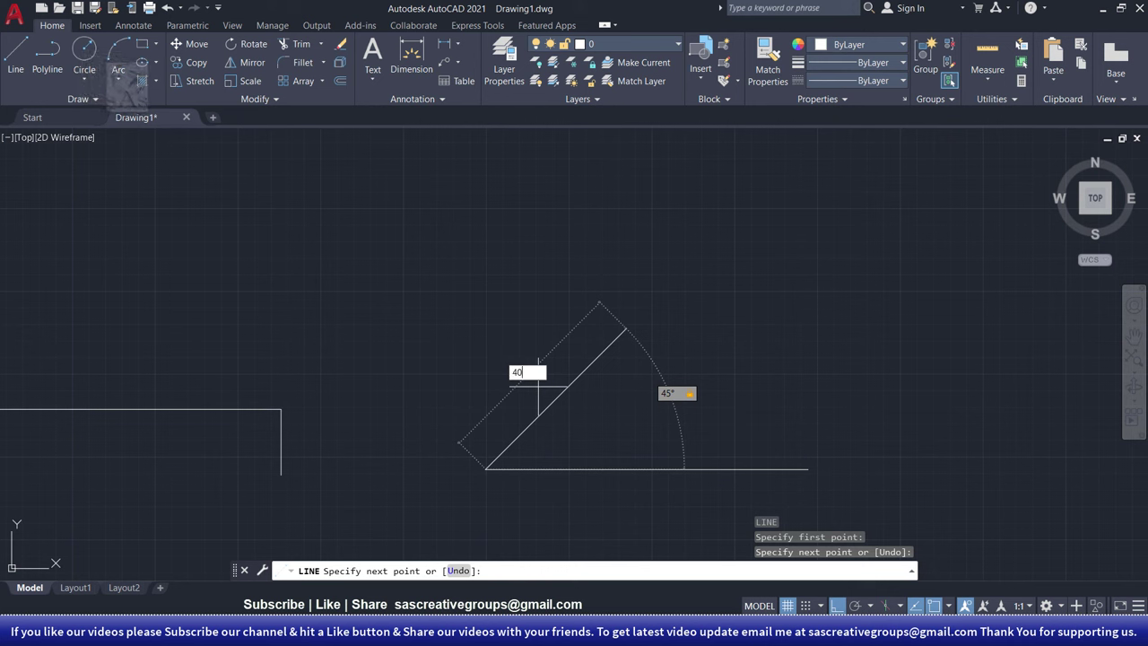
pyautogui.press('Tab')
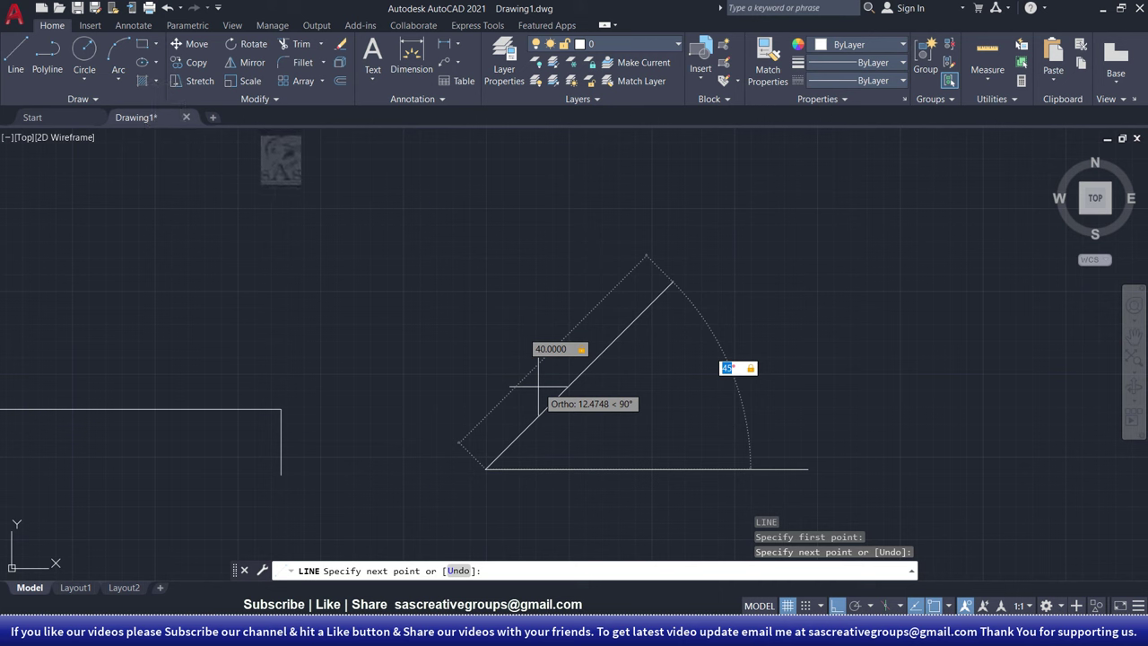
pyautogui.press('Return')
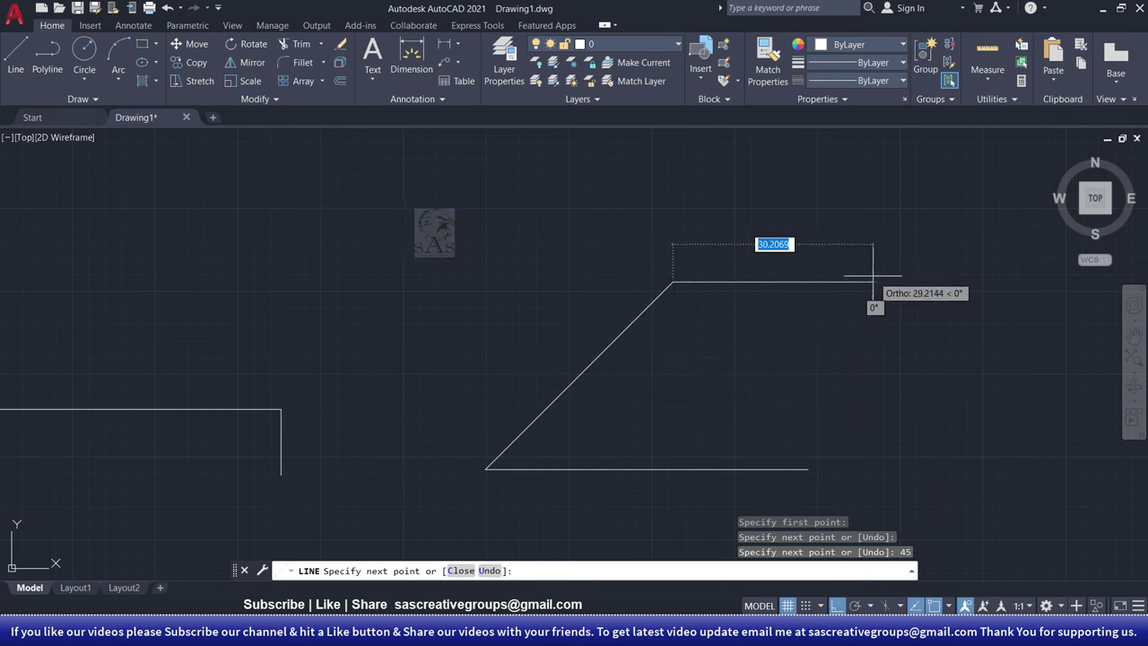
# Step: Draw the top edge and close the shape back to its start point
pyautogui.click(944, 282)
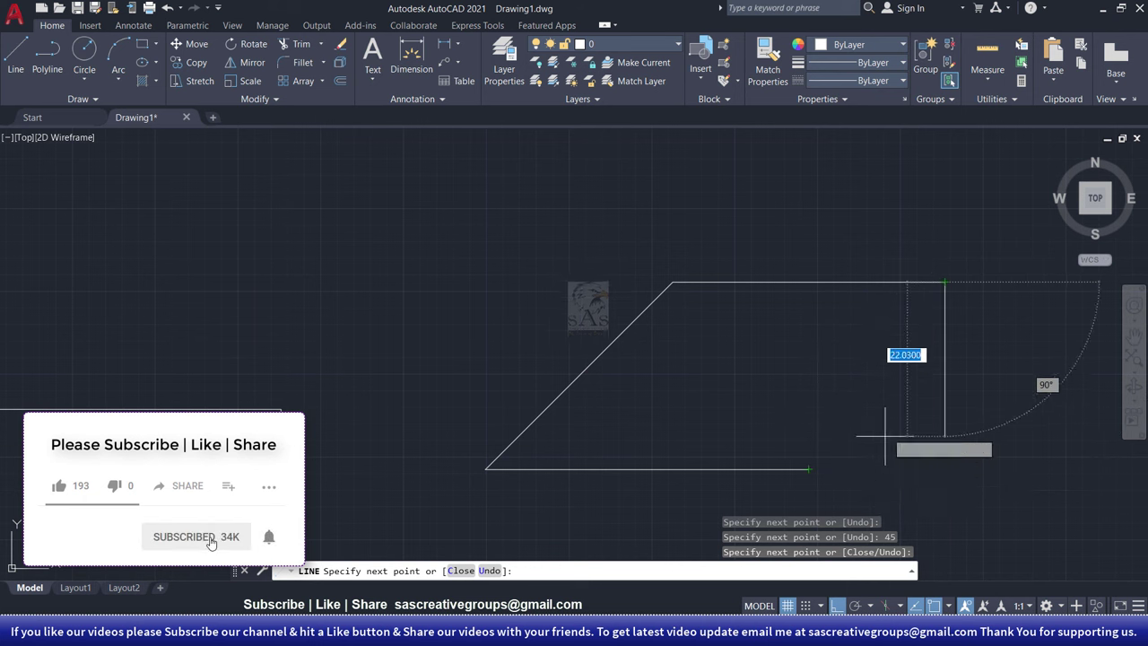
pyautogui.rightClick(904, 333)
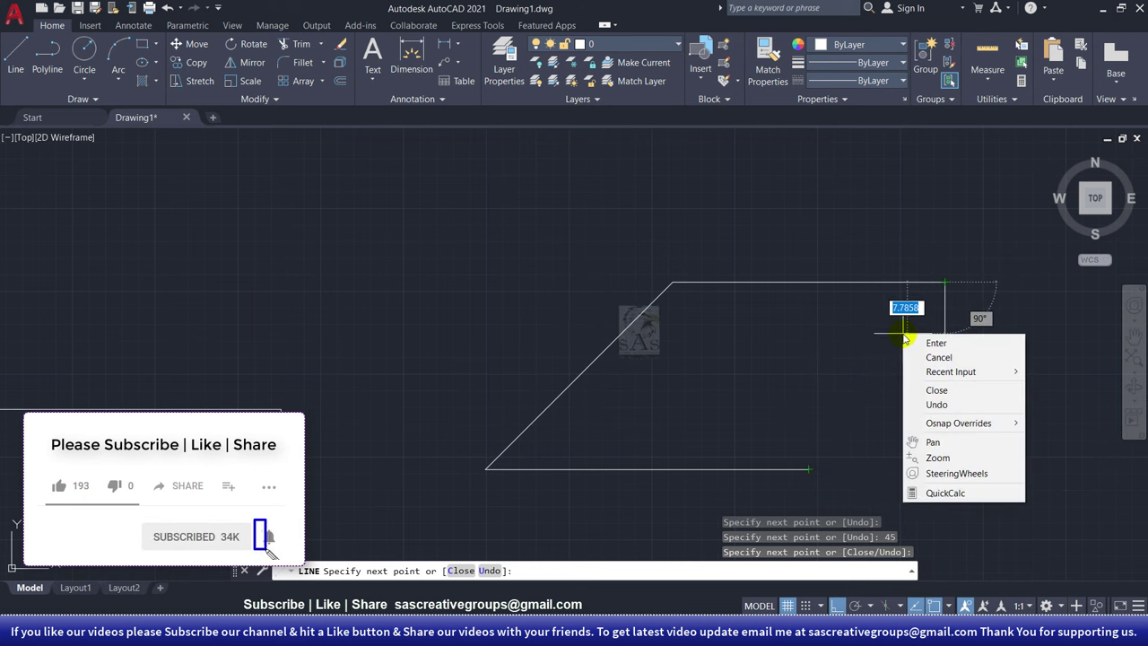
pyautogui.click(959, 392)
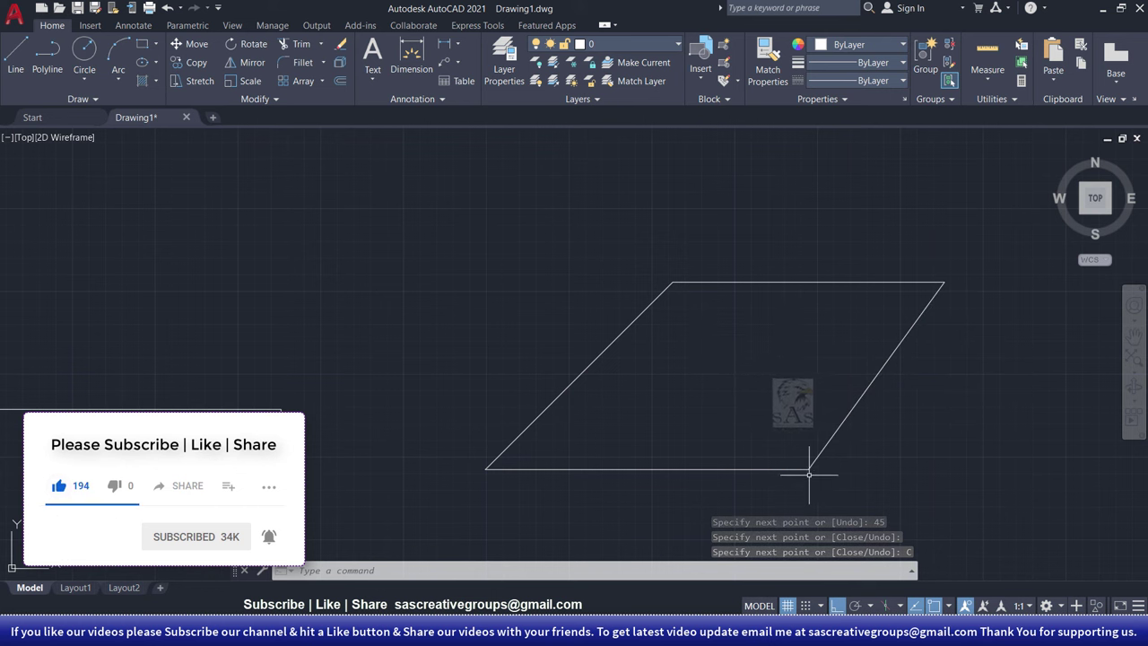
pyautogui.scroll(-4, 735, 388)
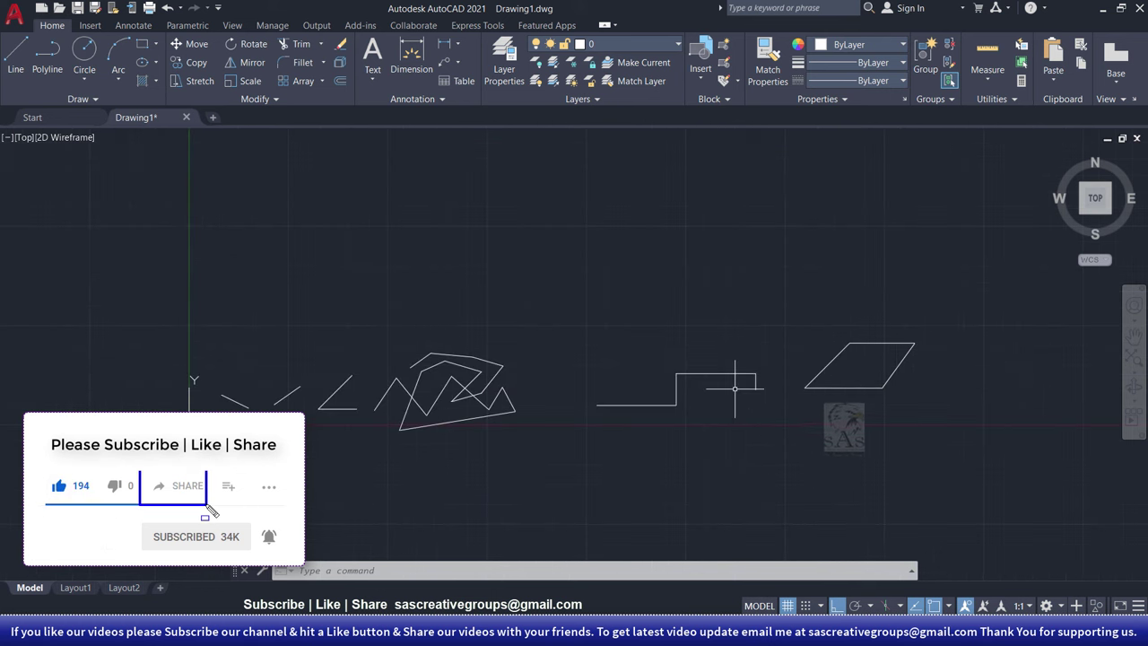